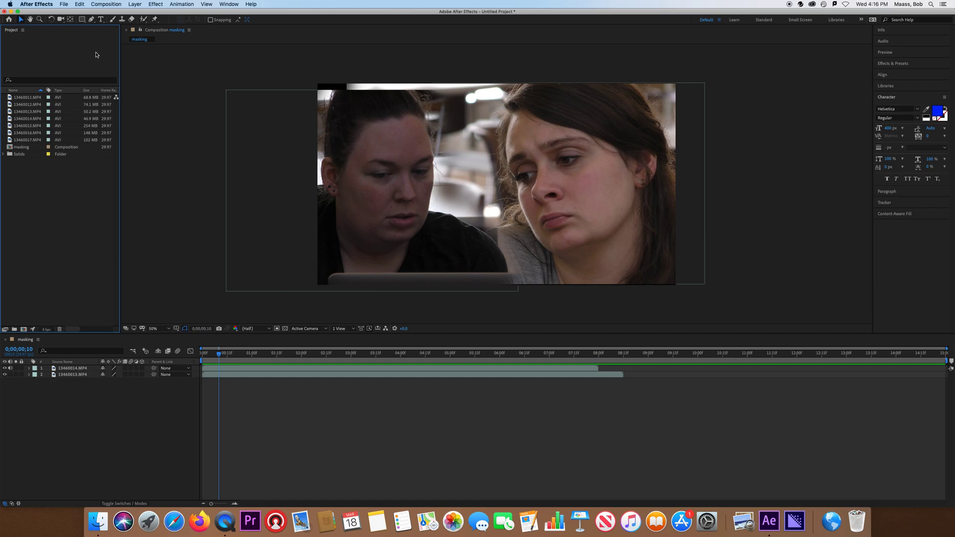
# - Create a new composition named solid and shapes
pyautogui.click(99, 6)
pyautogui.click(102, 15)
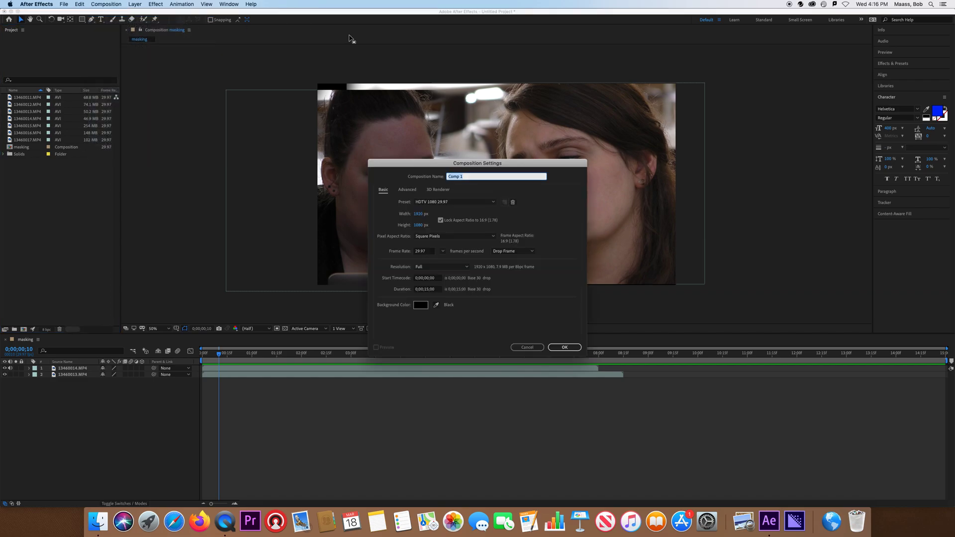
pyautogui.write('solid and shapes')
pyautogui.click(565, 348)
pyautogui.click(68, 200)
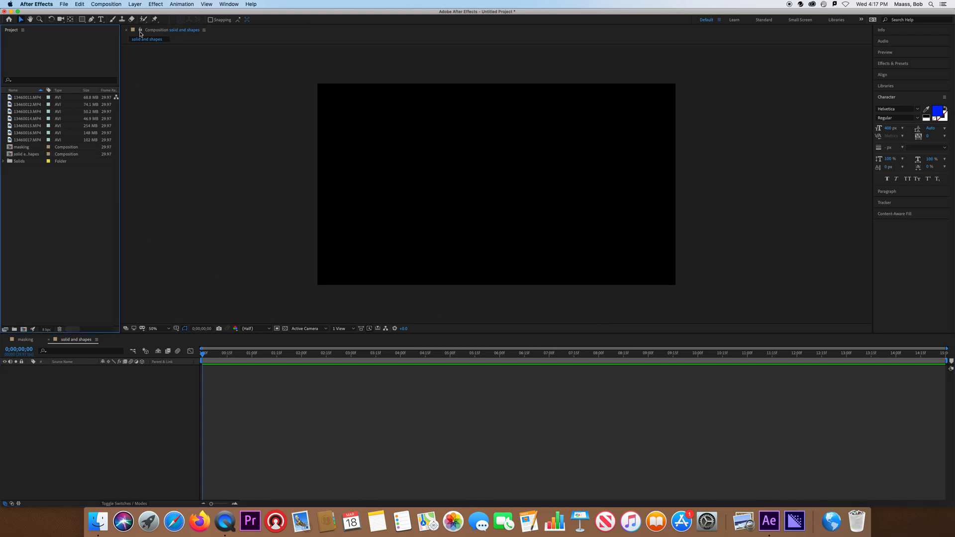
pyautogui.click(137, 4)
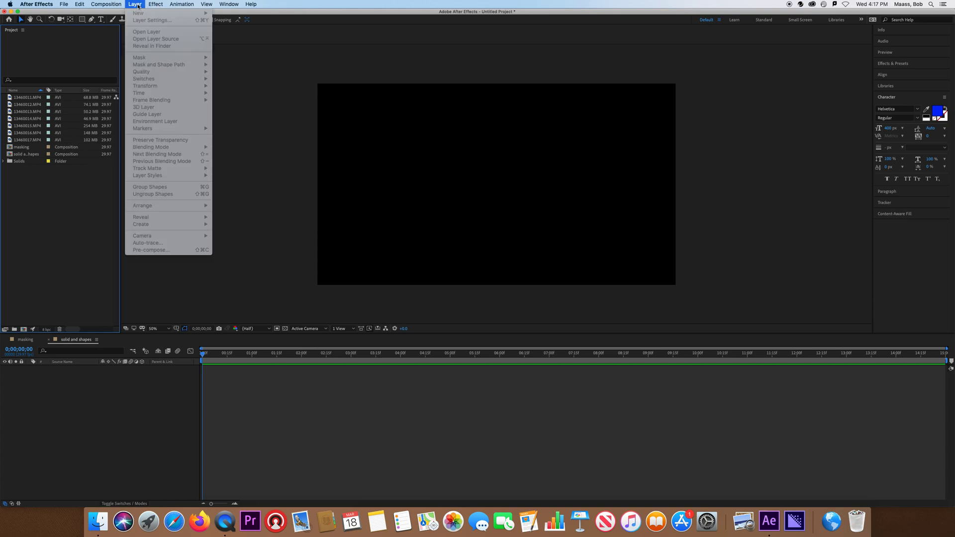
pyautogui.click(138, 394)
pyautogui.click(135, 391)
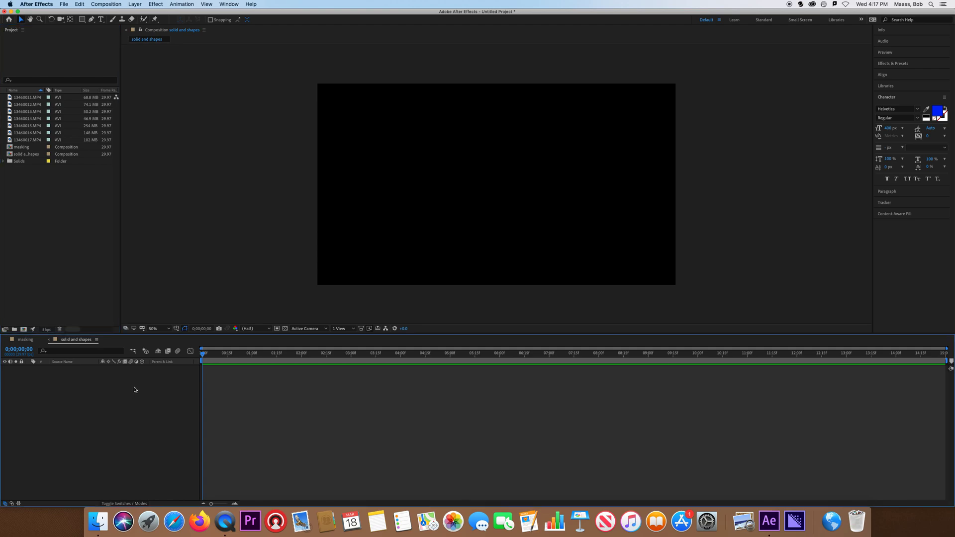
# - Add a new turquoise solid layer with the default composition-sized settings
pyautogui.click(142, 5)
pyautogui.moveTo(139, 14)
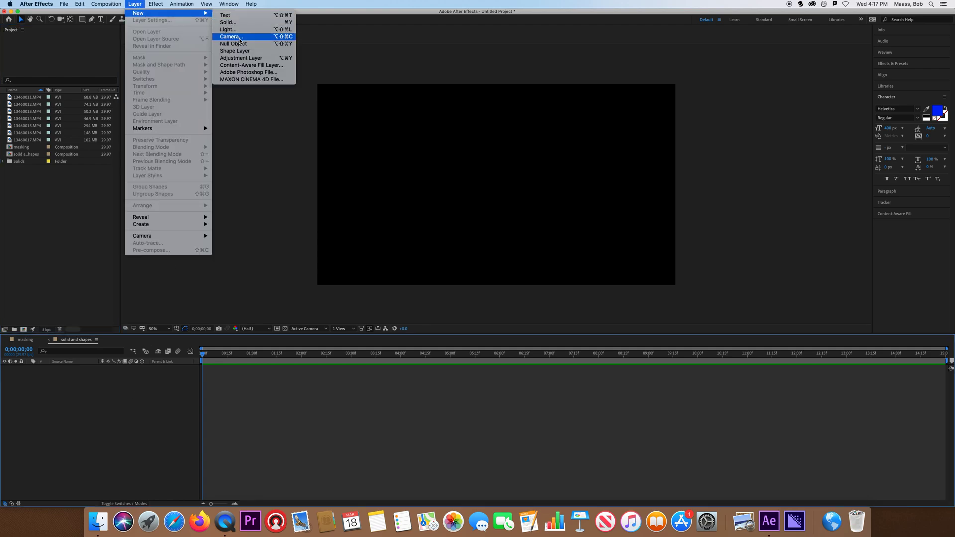
pyautogui.click(228, 22)
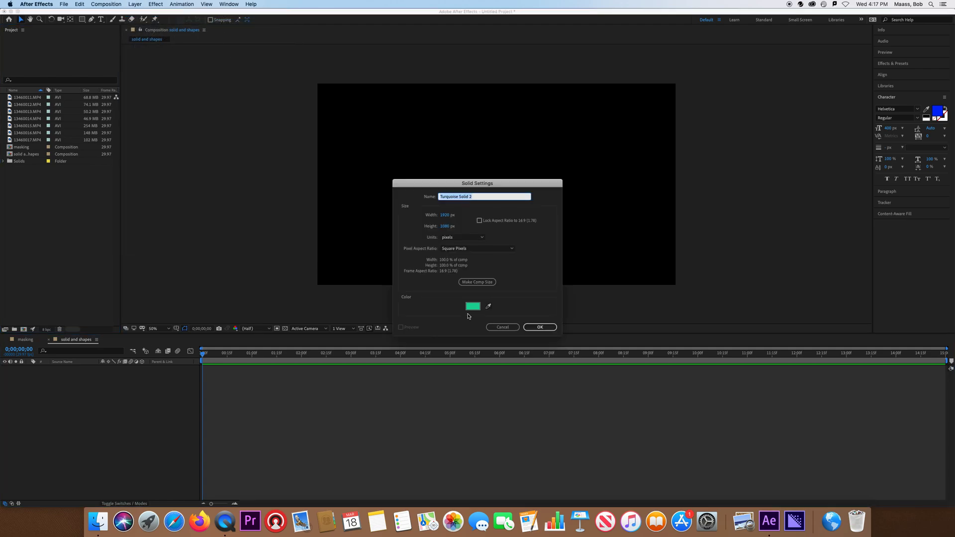
pyautogui.click(554, 326)
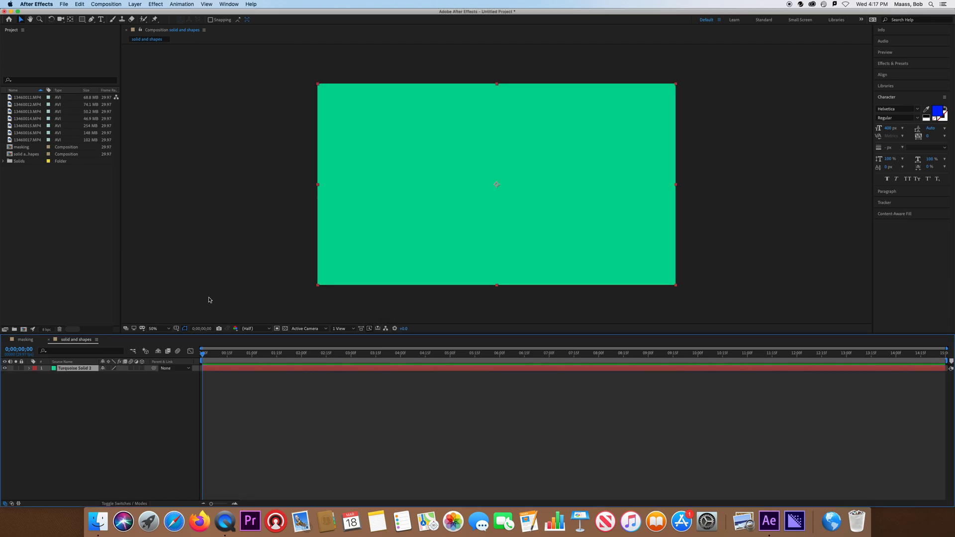
# - Draw a circular ellipse mask on the solid with the Ellipse tool
pyautogui.click(91, 20)
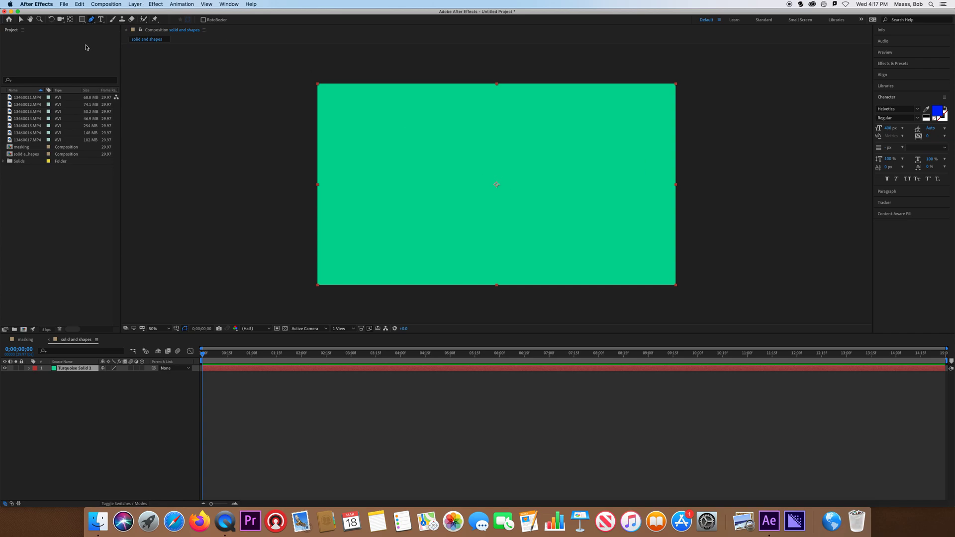
pyautogui.click(82, 21)
pyautogui.click(83, 21)
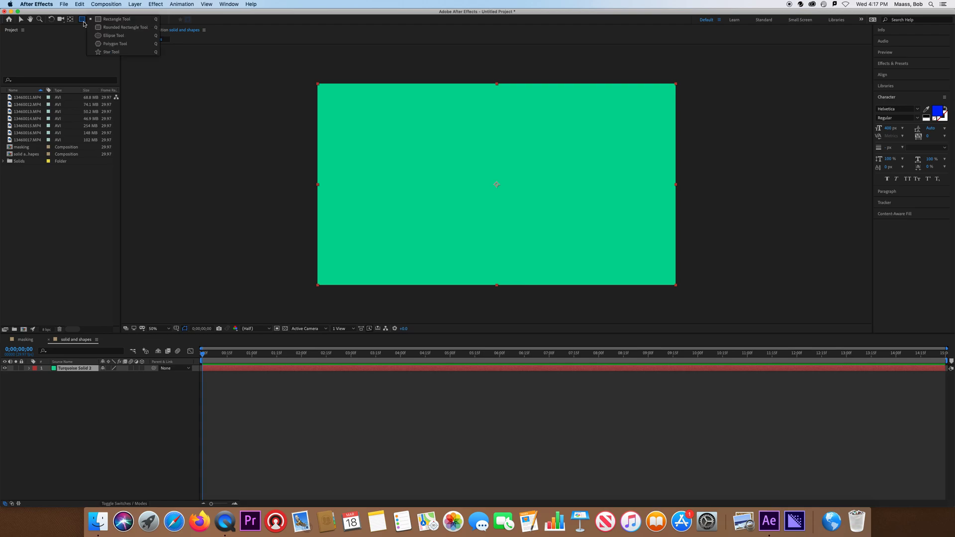
pyautogui.click(119, 35)
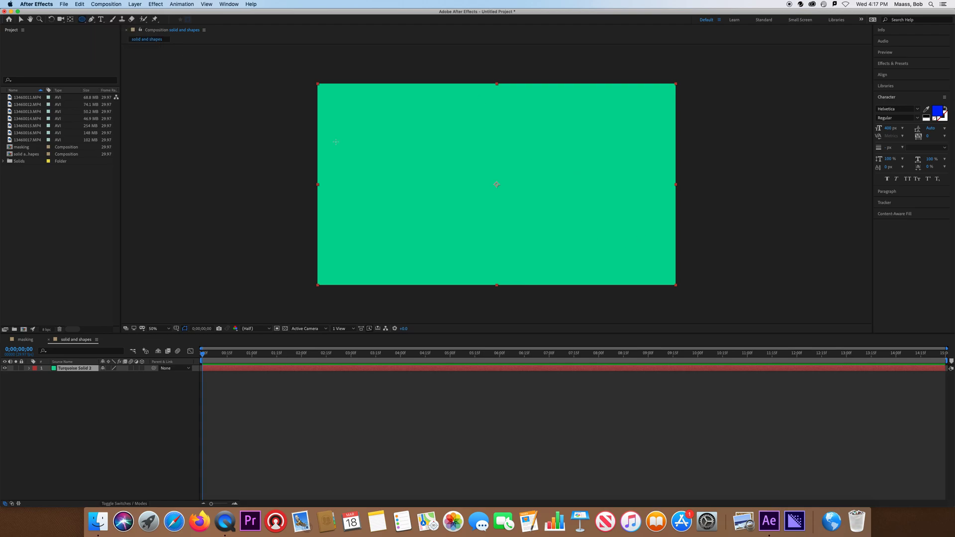
pyautogui.moveTo(418, 122); pyautogui.dragTo(569, 264)
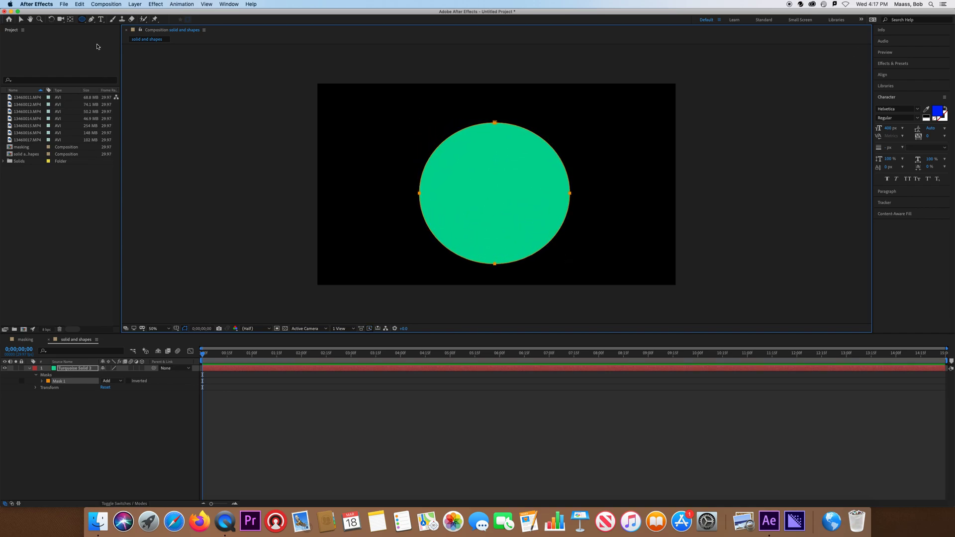
# - Move the circular mask upward, then undo the move and the mask
pyautogui.click(21, 20)
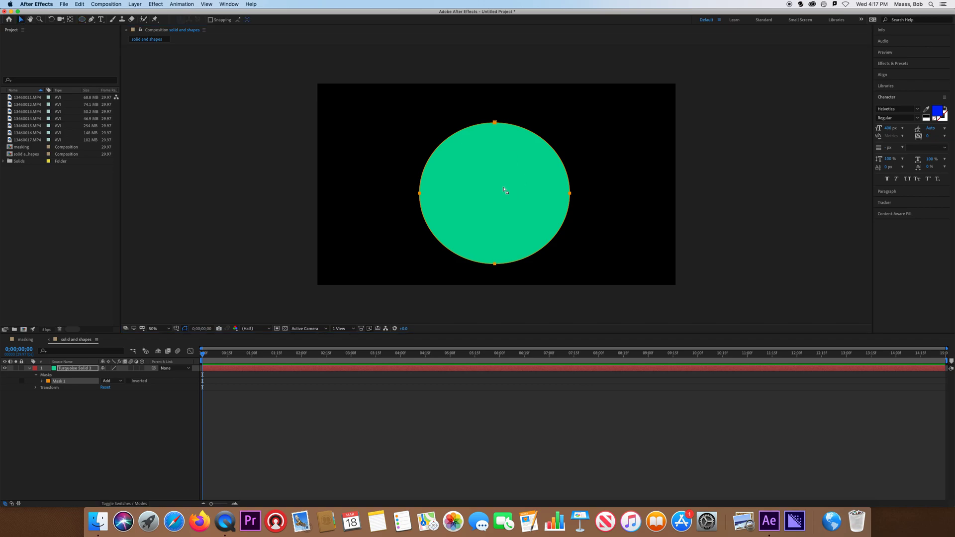
pyautogui.moveTo(494, 199); pyautogui.dragTo(496, 178)
pyautogui.press('super+z')
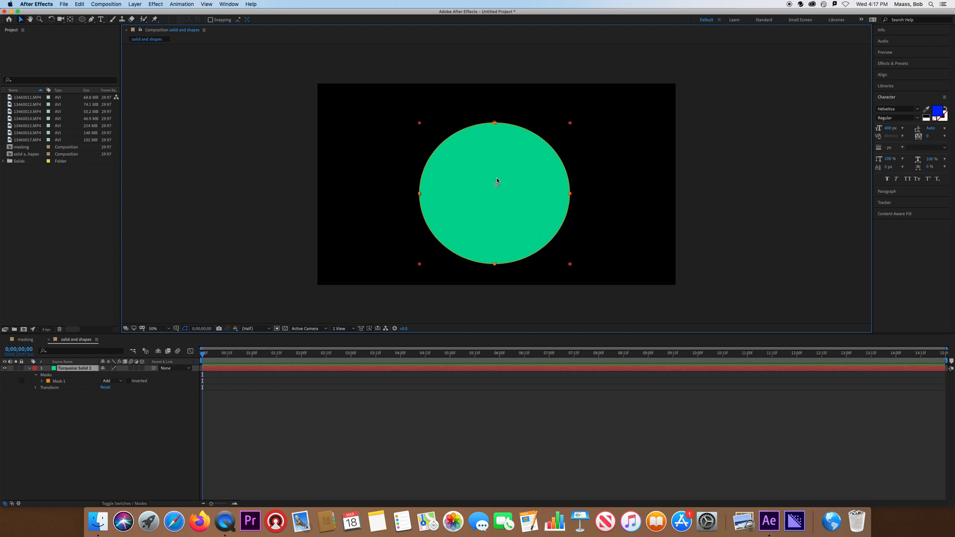
pyautogui.press('super+z')
# - Draw a circular ellipse mask over the middle of the solid for the face
pyautogui.moveTo(82, 19); pyautogui.dragTo(108, 35)
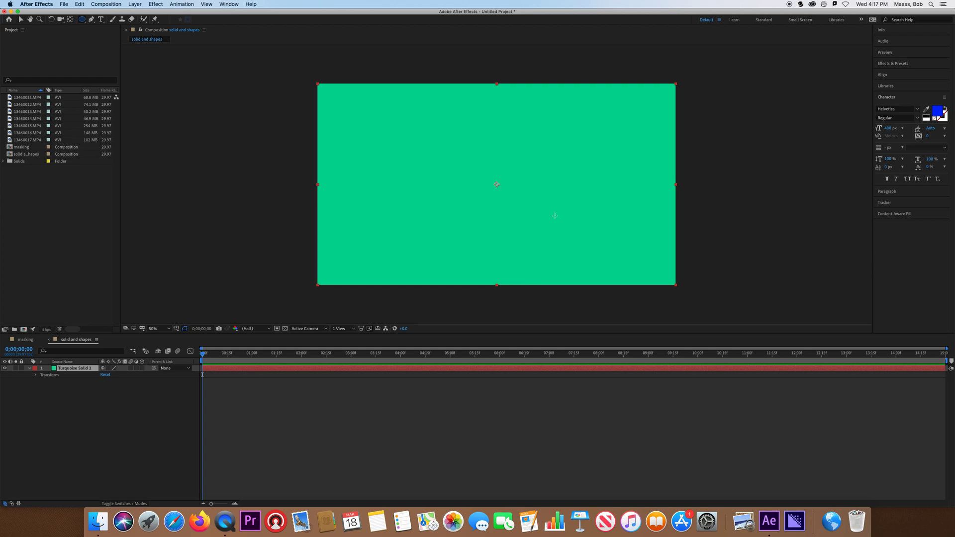
pyautogui.moveTo(419, 130); pyautogui.dragTo(563, 275)
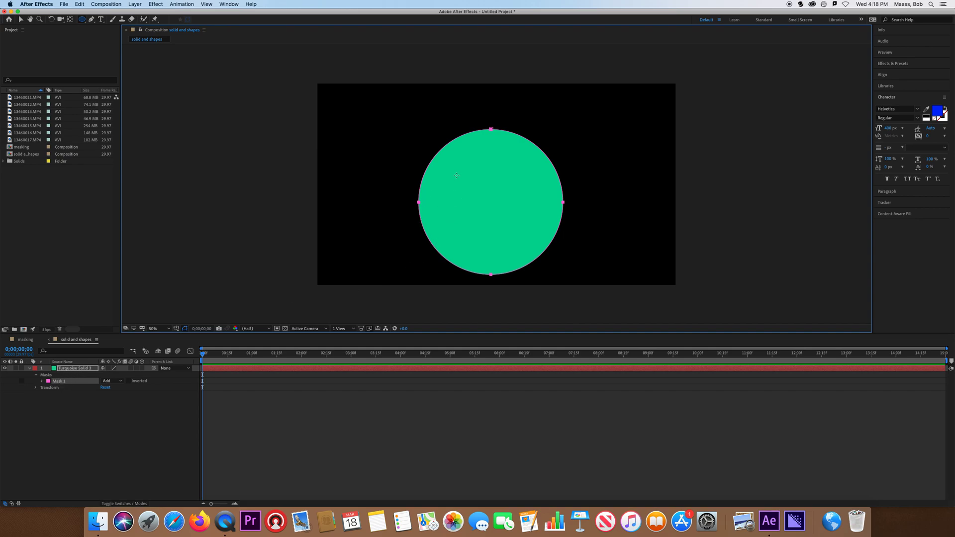
# - Draw two small circular eye masks inside the face and set both masks to Subtract mode
pyautogui.moveTo(463, 174); pyautogui.dragTo(522, 195)
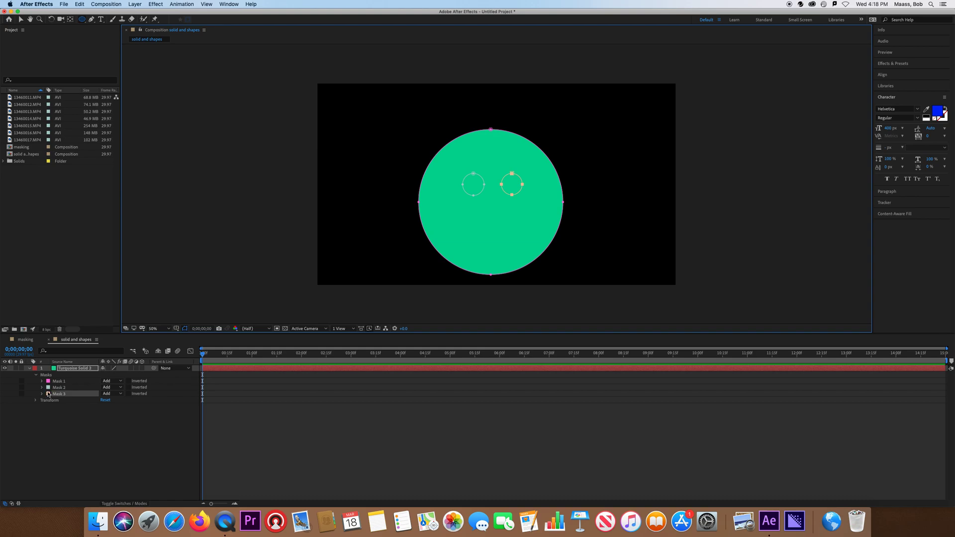
pyautogui.click(121, 388)
pyautogui.click(119, 409)
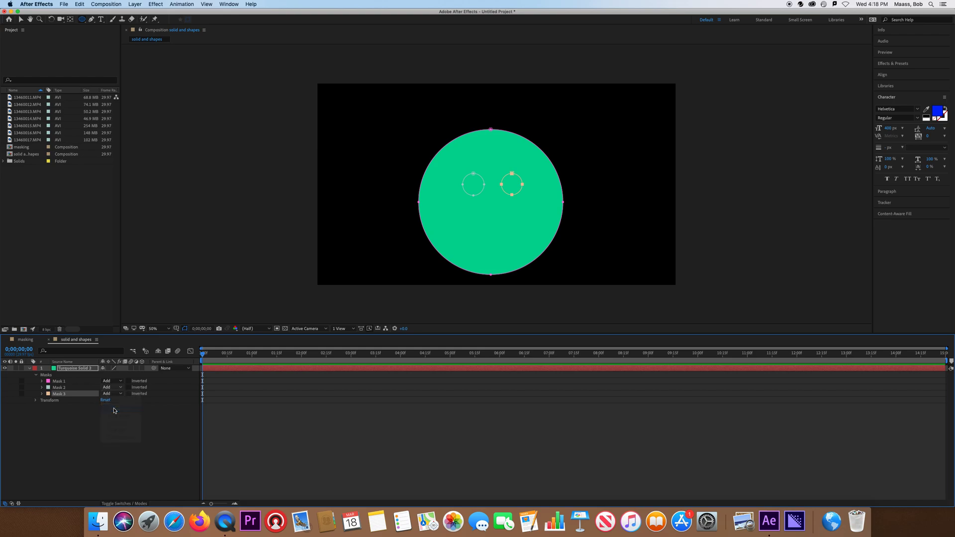
pyautogui.click(121, 389)
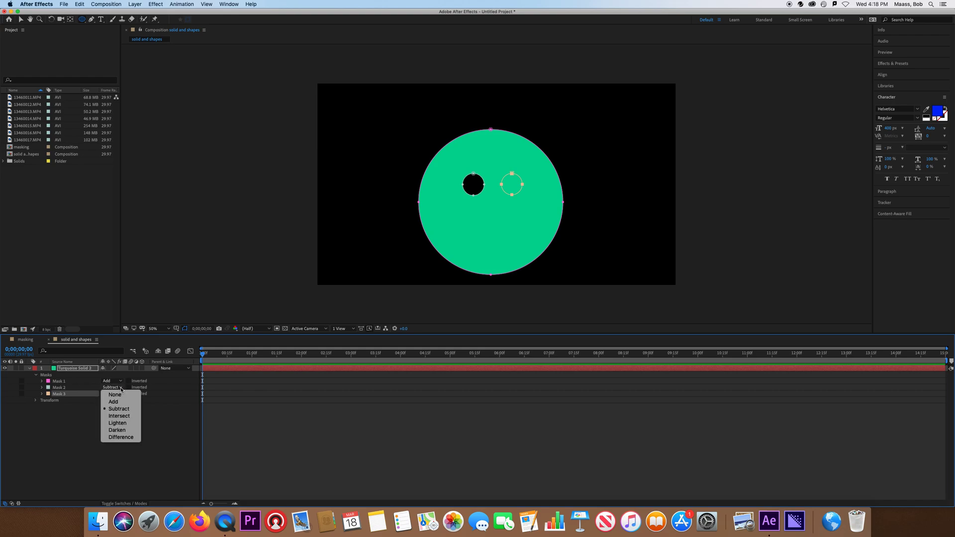
pyautogui.press('Escape')
pyautogui.click(121, 394)
pyautogui.click(119, 416)
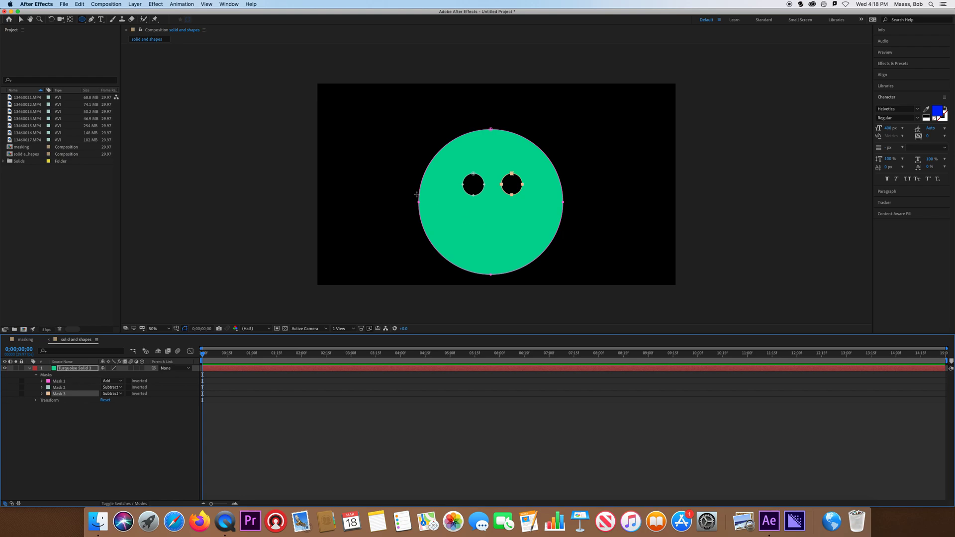
# - Draw a closed V-shaped mouth mask below the eyes with the Pen tool and set it to Subtract
pyautogui.click(91, 19)
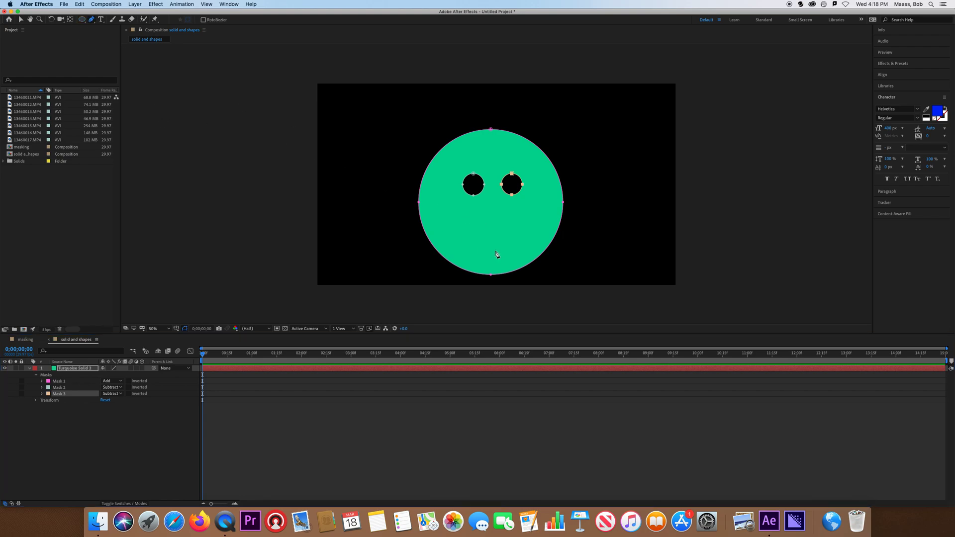
pyautogui.click(448, 231)
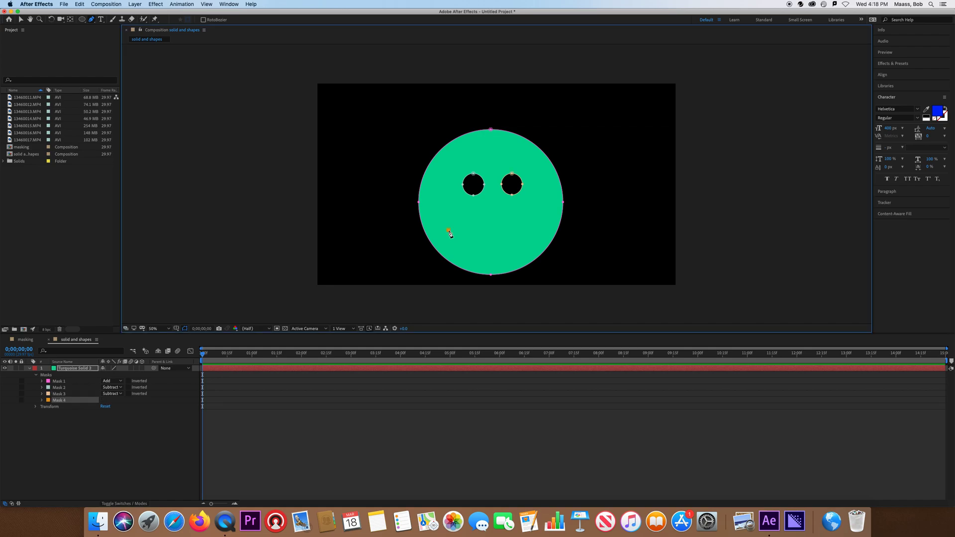
pyautogui.click(488, 252)
pyautogui.click(530, 230)
pyautogui.click(491, 238)
pyautogui.click(449, 230)
pyautogui.click(113, 400)
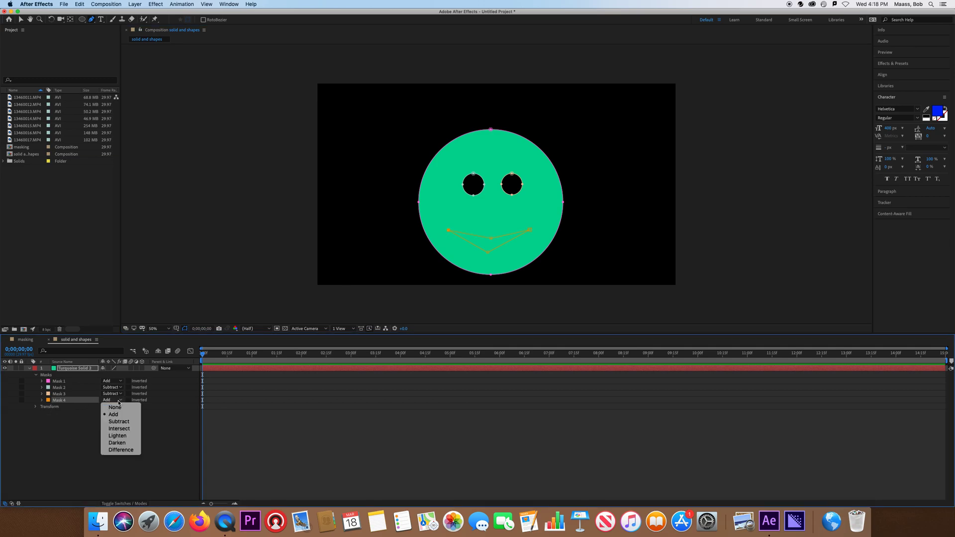
pyautogui.click(120, 422)
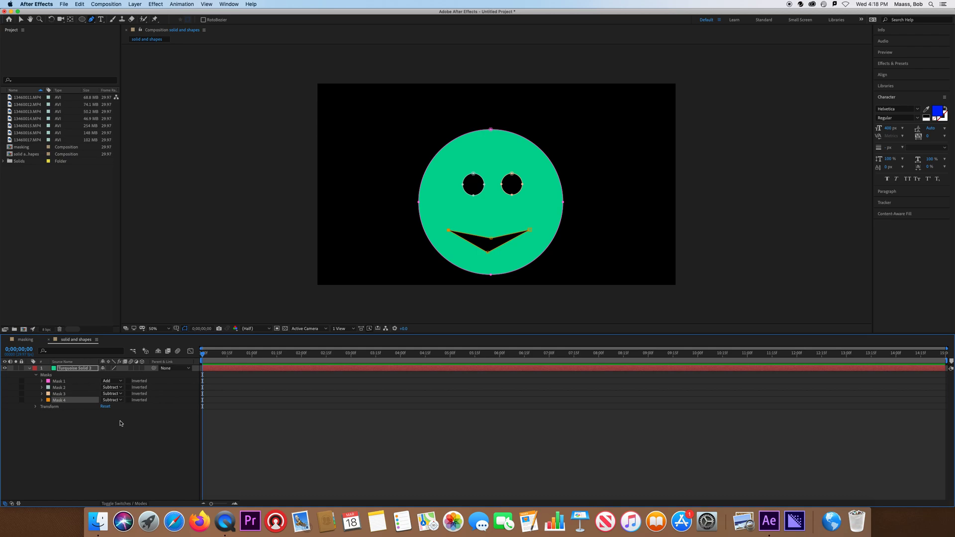
# - Select the face layer and move it up and to the left within the frame
pyautogui.click(80, 368)
pyautogui.click(20, 20)
pyautogui.moveTo(504, 223); pyautogui.dragTo(419, 189)
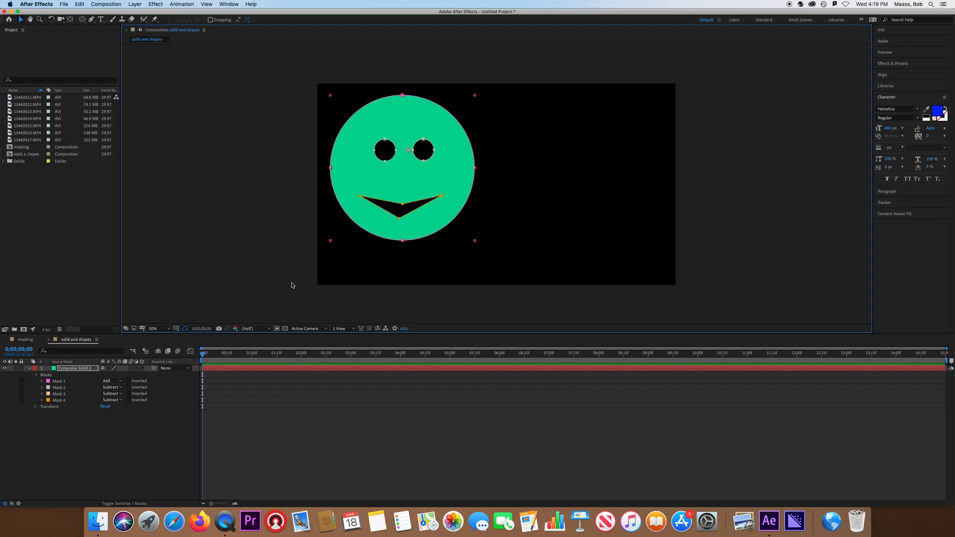
# - Animate Position so the face starts off the left edge at 0:00 and reaches the right side at 2 seconds
pyautogui.click(35, 376)
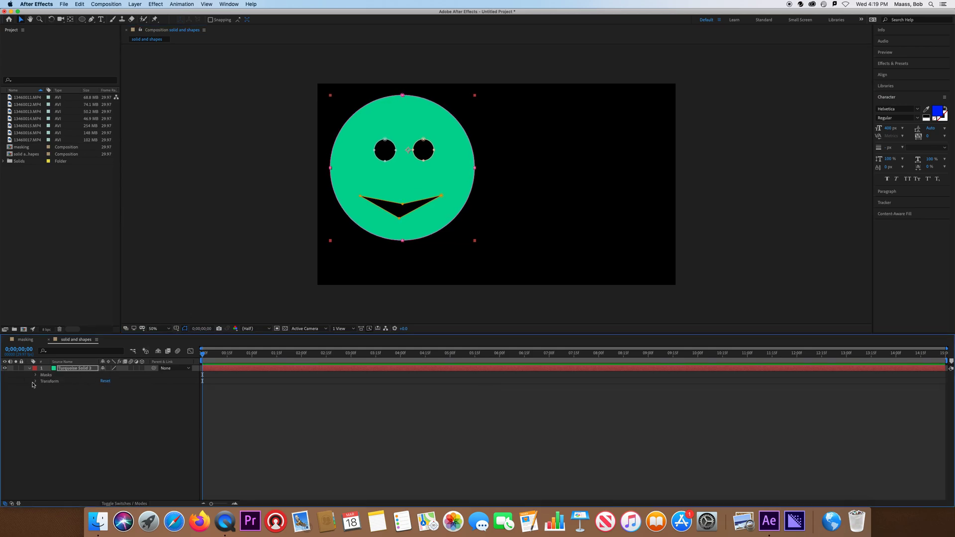
pyautogui.click(36, 381)
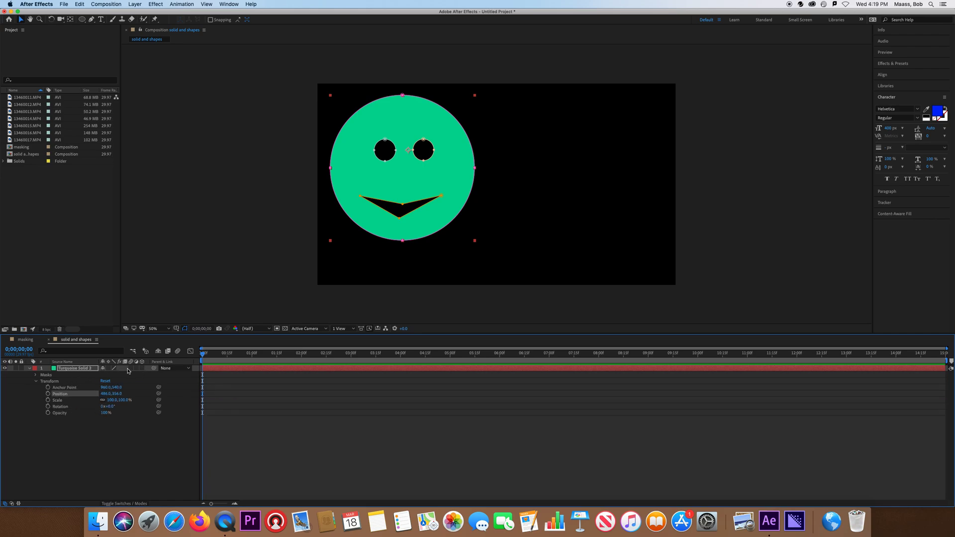
pyautogui.click(142, 369)
pyautogui.click(143, 368)
pyautogui.click(48, 394)
pyautogui.moveTo(411, 175); pyautogui.dragTo(243, 181)
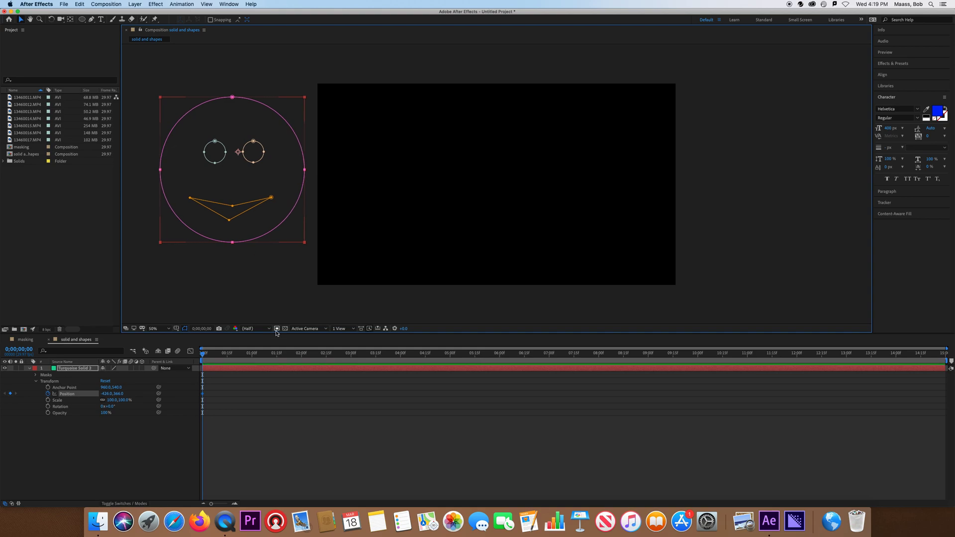
pyautogui.click(302, 355)
pyautogui.moveTo(269, 168); pyautogui.dragTo(578, 199)
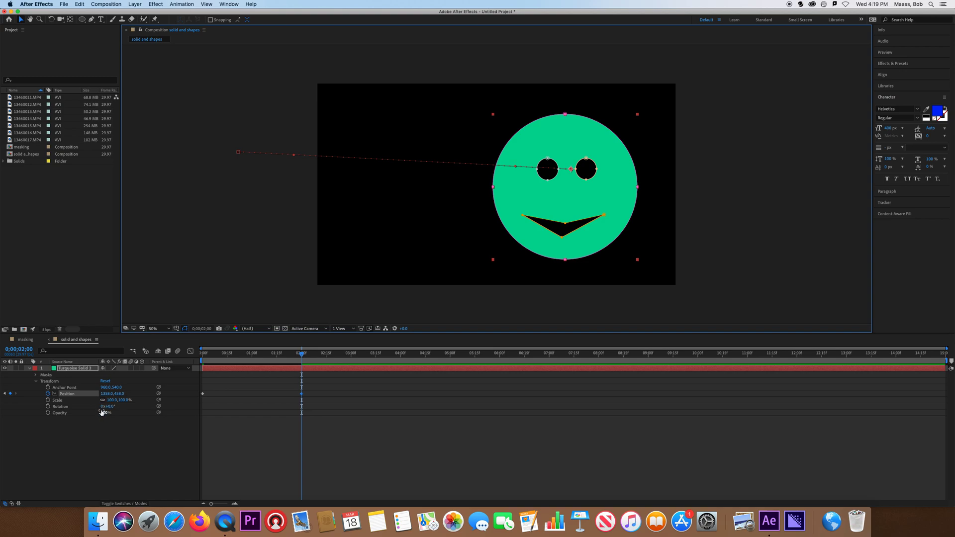
# - Add Rotation keyframes from 0 at the start to 2 full turns at 2 seconds
pyautogui.click(4, 394)
pyautogui.click(48, 407)
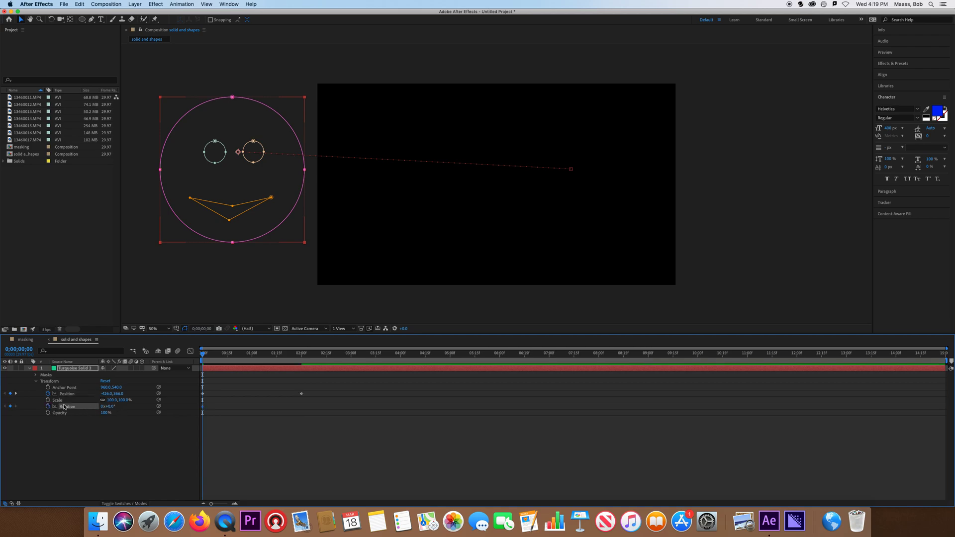
pyautogui.click(15, 393)
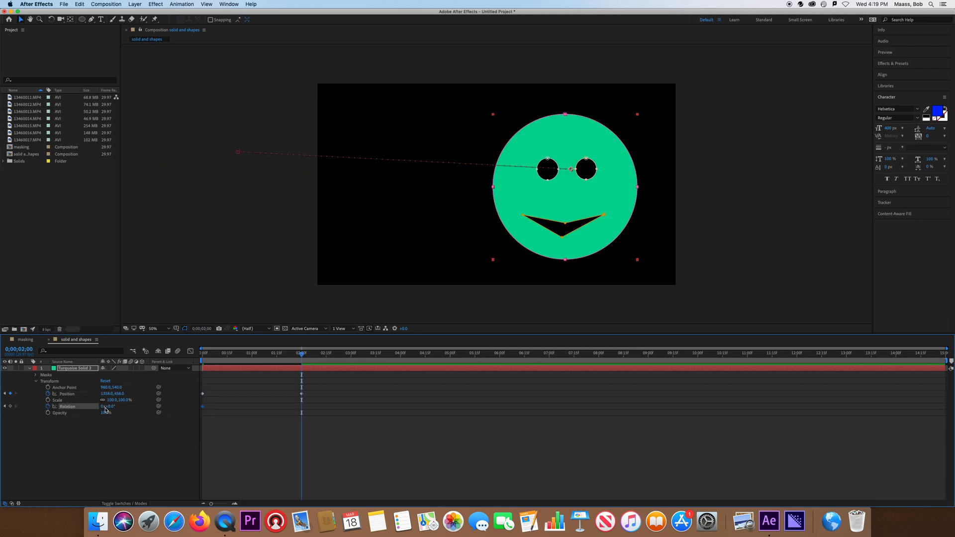
pyautogui.click(103, 406)
pyautogui.write('2')
pyautogui.press('Return')
# - Preview the animation from the start of the timeline
pyautogui.moveTo(301, 353); pyautogui.dragTo(153, 359)
pyautogui.press('space')
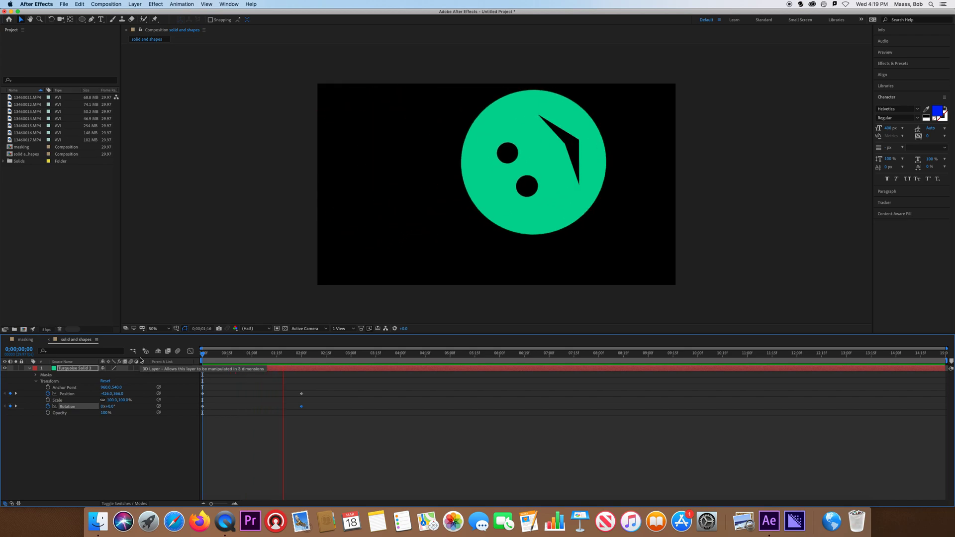
pyautogui.press('space')
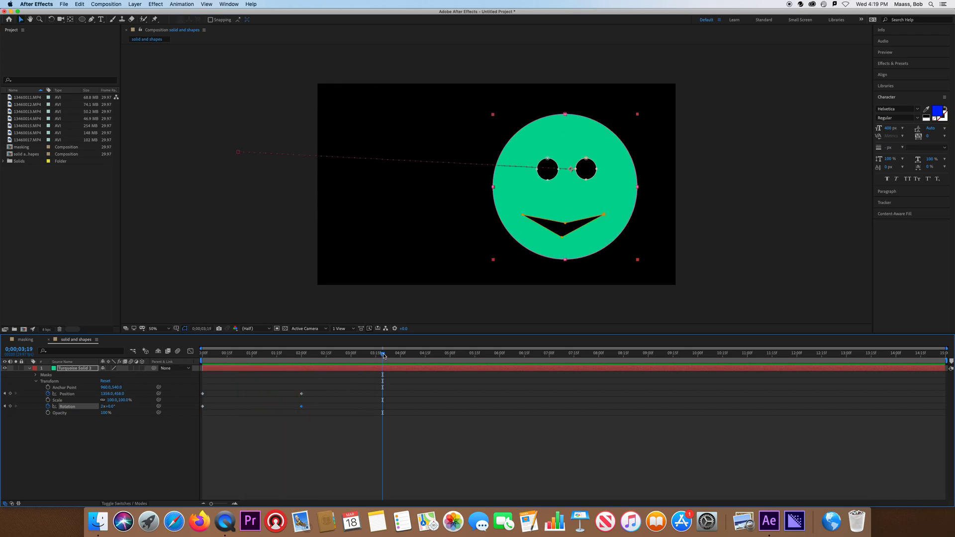
# - At 1 second, move the layer's anchor point down to the face's centre with the Pan Behind tool
pyautogui.moveTo(380, 355); pyautogui.dragTo(252, 357)
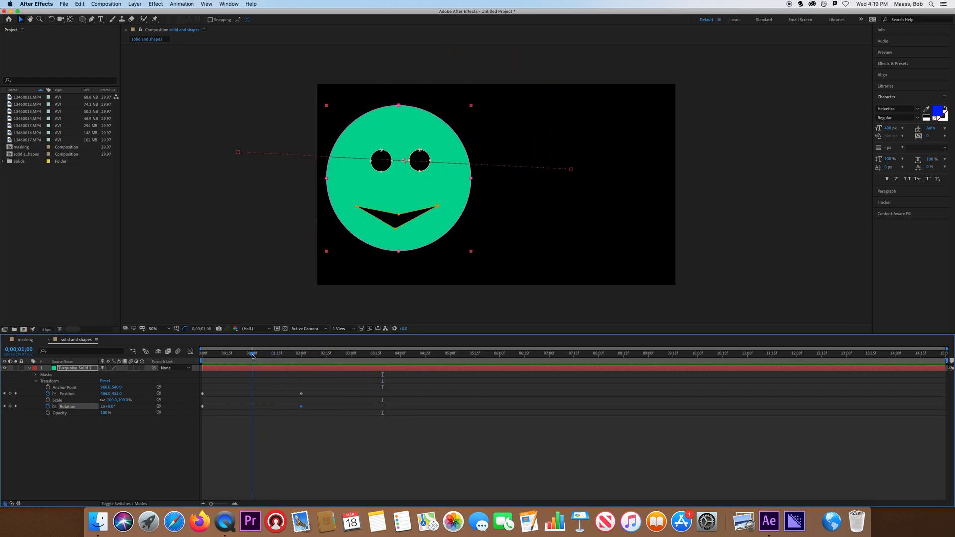
pyautogui.click(51, 18)
pyautogui.moveTo(405, 161); pyautogui.dragTo(397, 183)
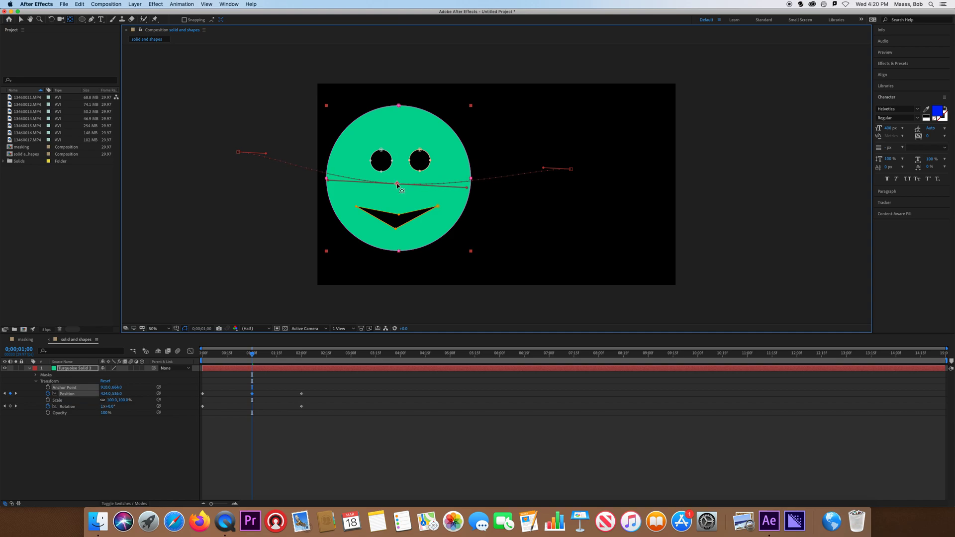
# - Play the animation again from the beginning
pyautogui.click(209, 353)
pyautogui.press('space')
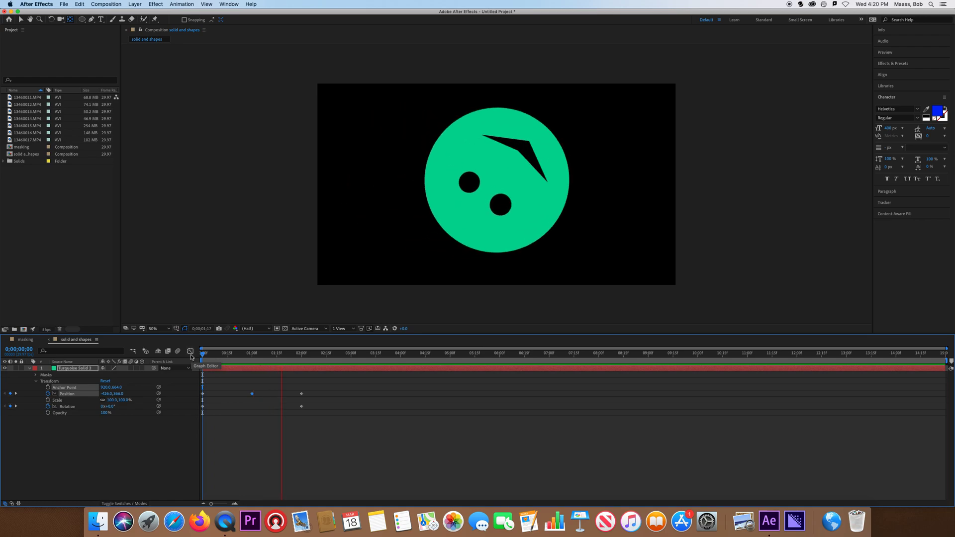
# - Undo the anchor point move and return to the start of the timeline
pyautogui.press('space')
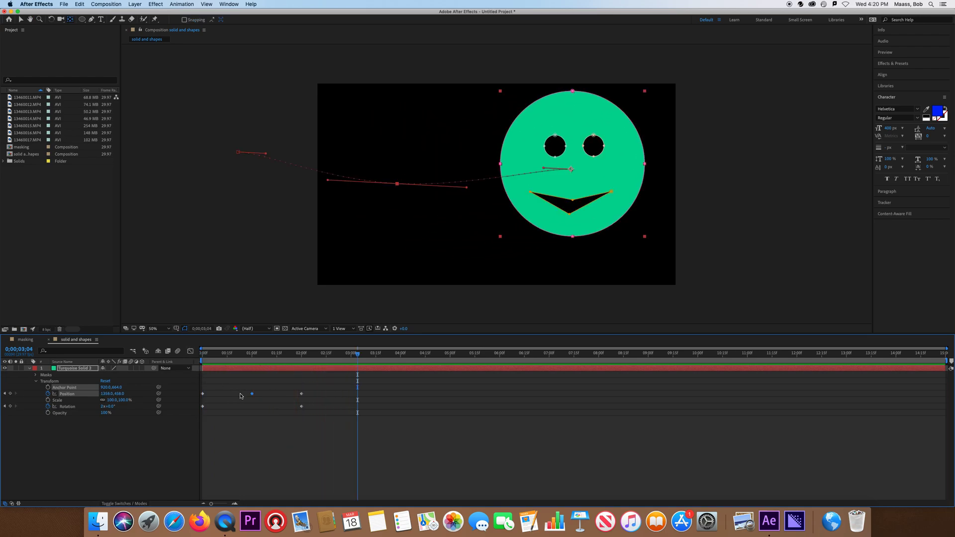
pyautogui.press('super+z')
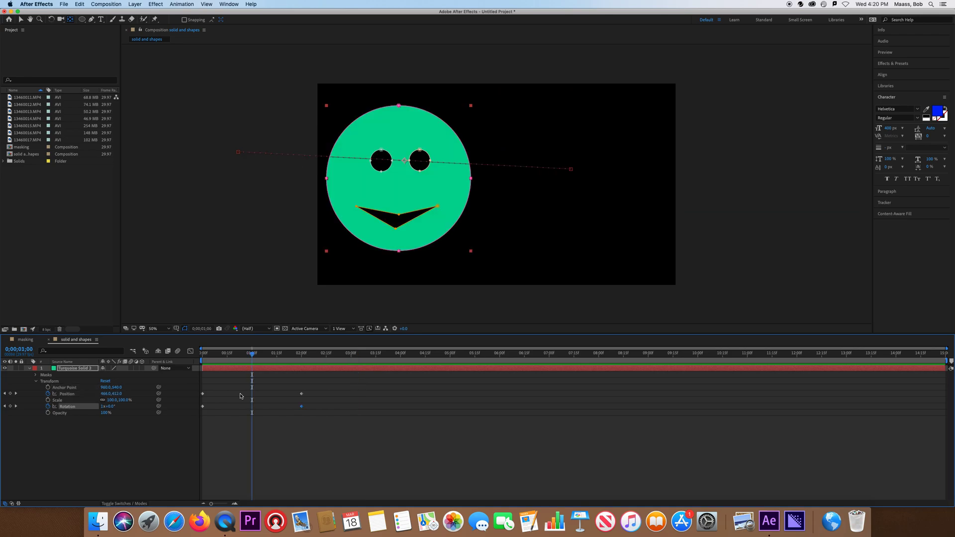
pyautogui.moveTo(252, 355); pyautogui.dragTo(175, 362)
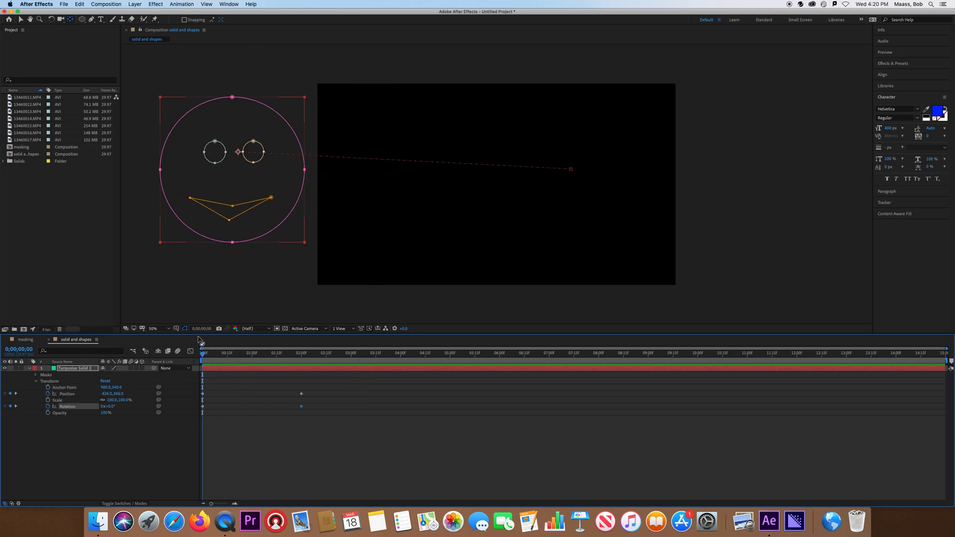
# - Move the layer's anchor point onto the face's centre at the start, then preview the animation
pyautogui.moveTo(239, 153); pyautogui.dragTo(234, 175)
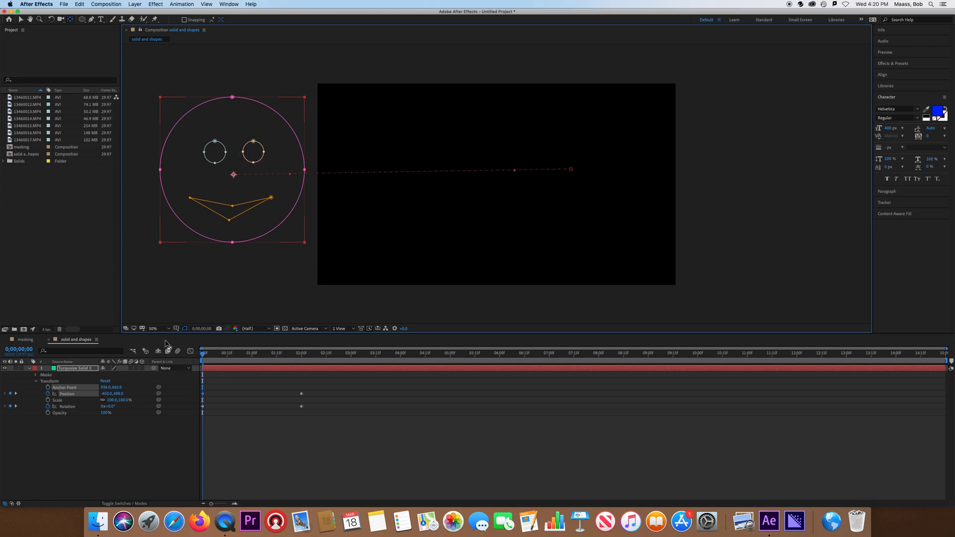
pyautogui.click(16, 393)
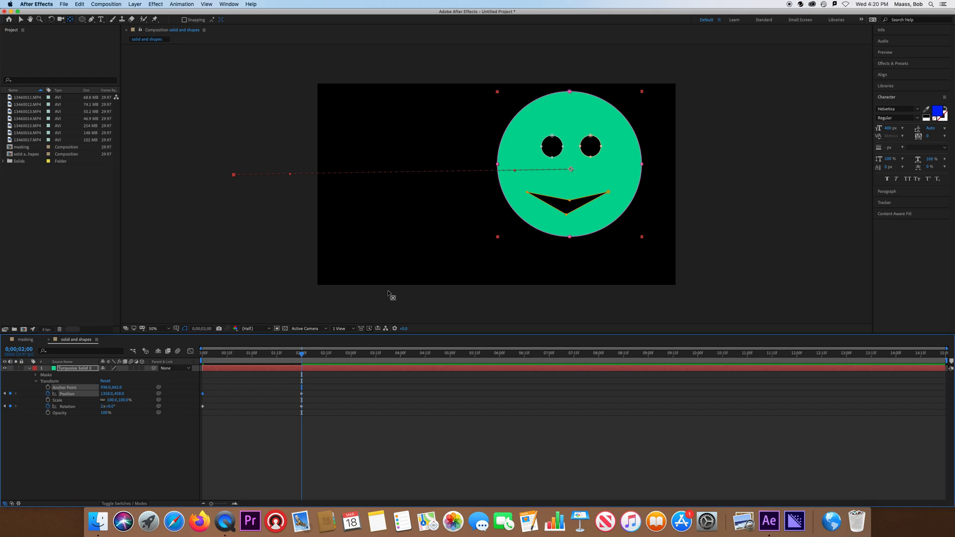
pyautogui.moveTo(303, 355); pyautogui.dragTo(160, 353)
pyautogui.press('space')
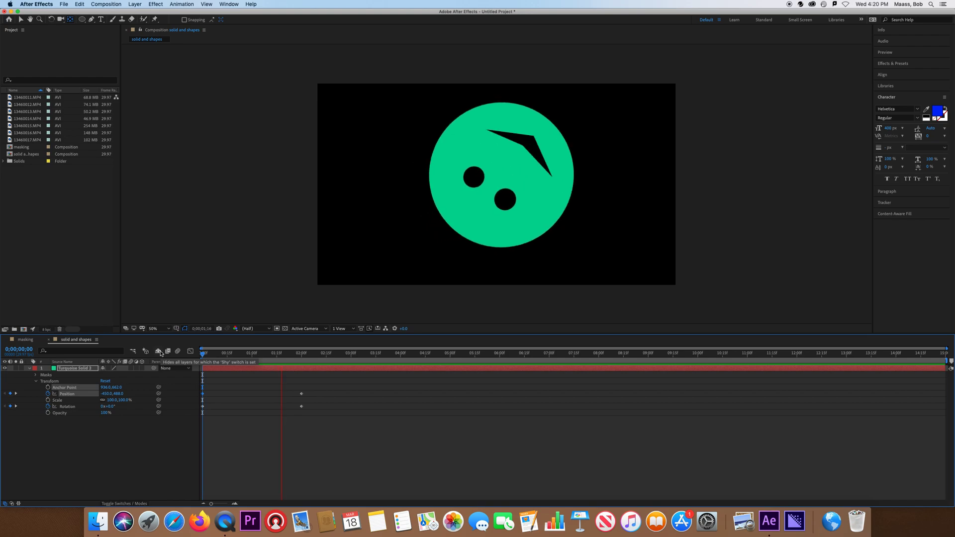
pyautogui.press('space')
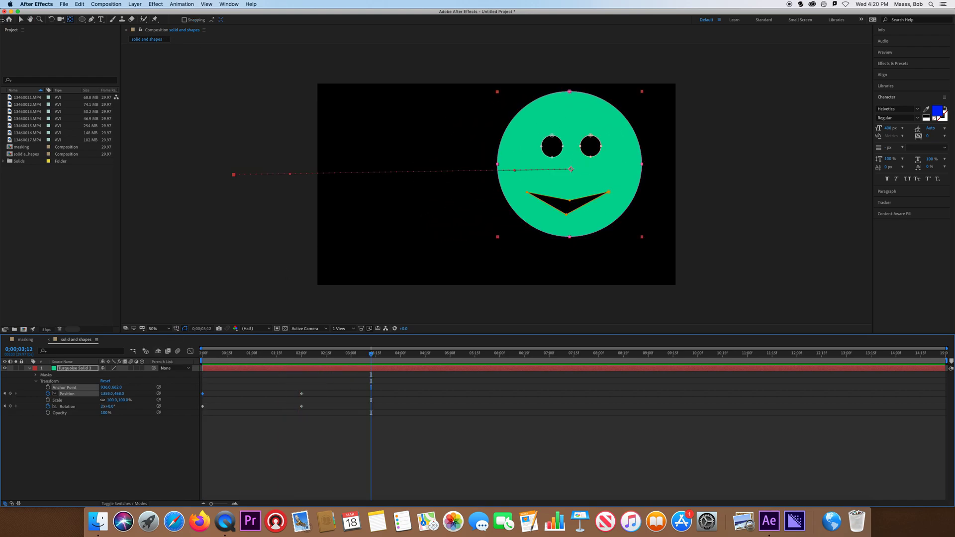
# - At 3 seconds 12 frames, drag the face lower to add a Position keyframe, then preview from the start
pyautogui.click(21, 20)
pyautogui.moveTo(598, 177); pyautogui.dragTo(616, 208)
pyautogui.moveTo(363, 354); pyautogui.dragTo(136, 340)
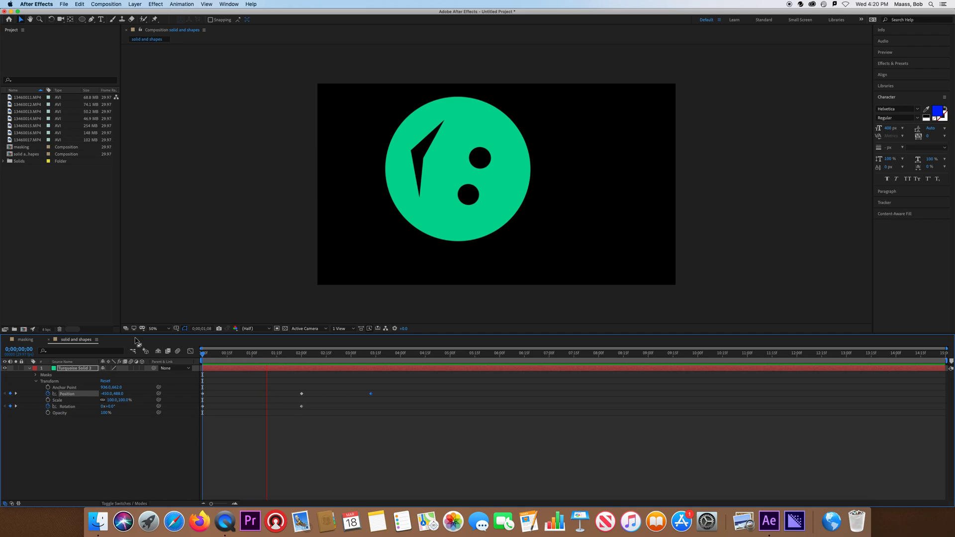
pyautogui.press('space')
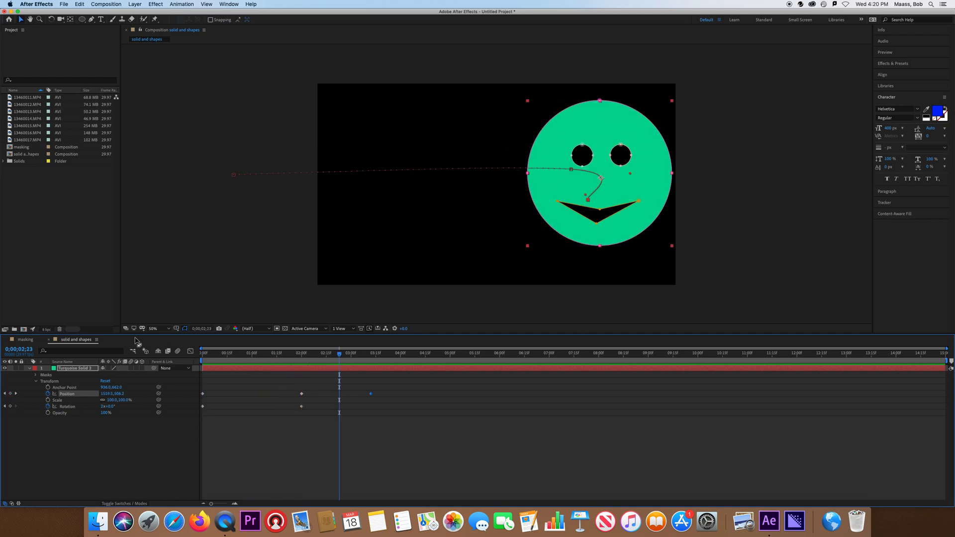
# - Undo the last position and anchor point changes and return to the start
pyautogui.press('super+z')
pyautogui.moveTo(372, 356); pyautogui.dragTo(227, 362)
pyautogui.click(4, 394)
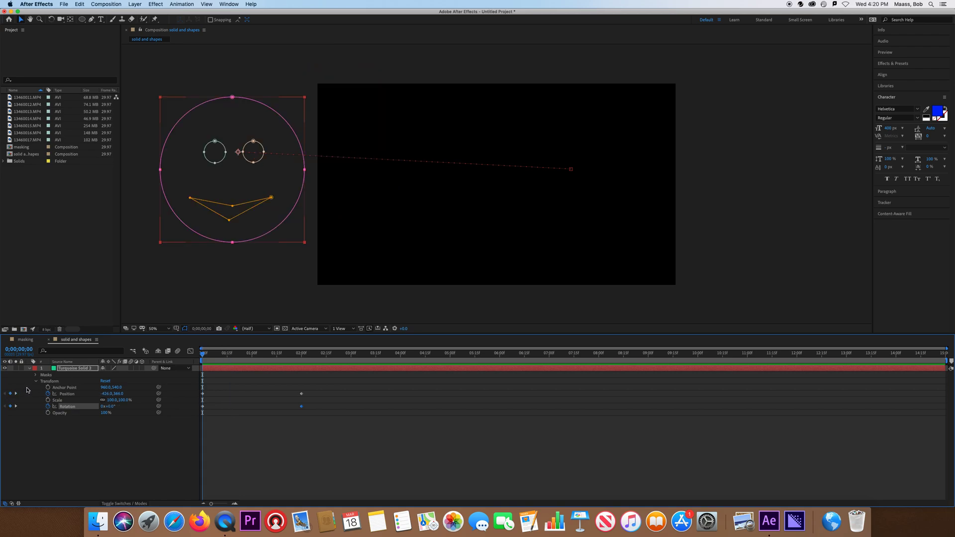
# - With the Pan Behind tool, move the anchor point down to the face's centre at the start
pyautogui.click(70, 19)
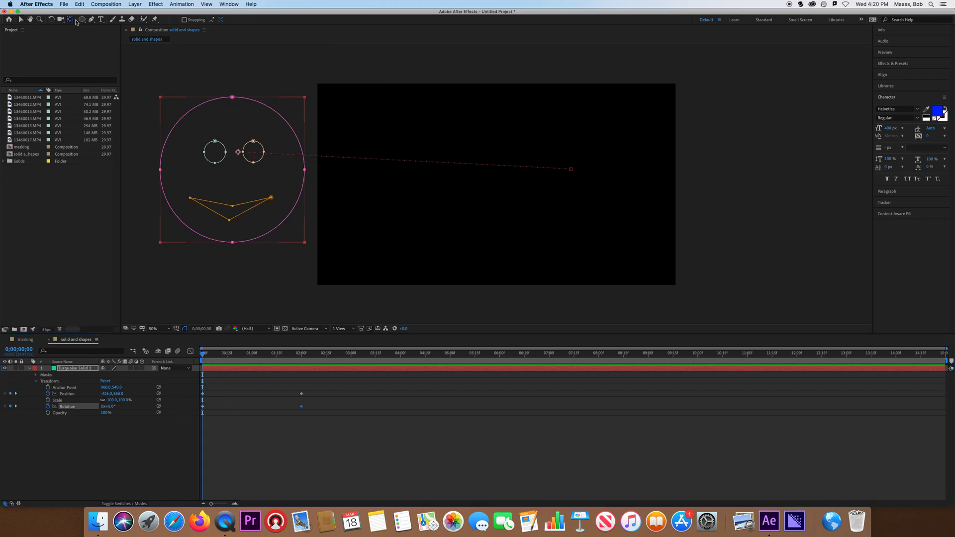
pyautogui.moveTo(238, 151); pyautogui.dragTo(231, 192)
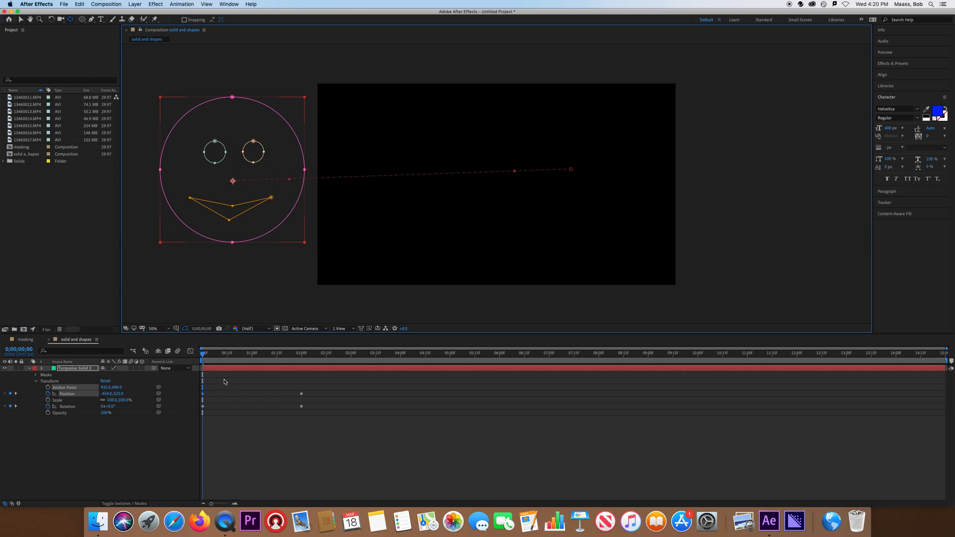
# - Jump to the 2 second Position keyframe and move the face lower in the frame
pyautogui.click(16, 394)
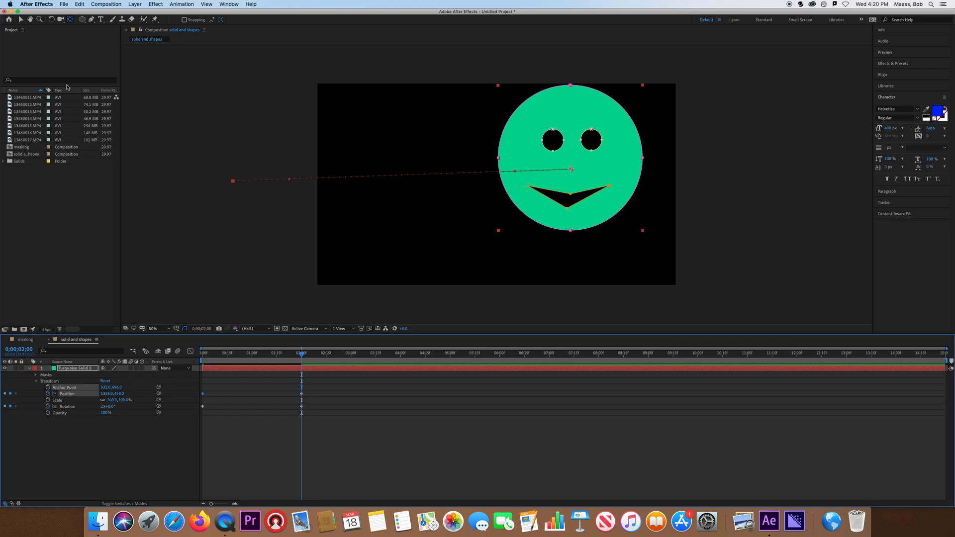
pyautogui.click(20, 20)
pyautogui.moveTo(590, 164); pyautogui.dragTo(618, 208)
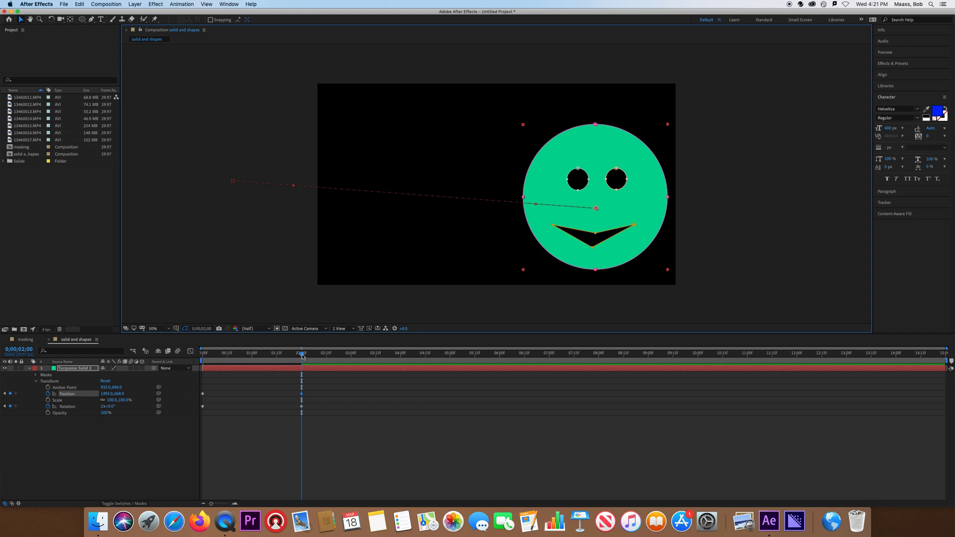
# - Preview the animation from the beginning of the timeline
pyautogui.click(148, 350)
pyautogui.press('Home')
pyautogui.press('space')
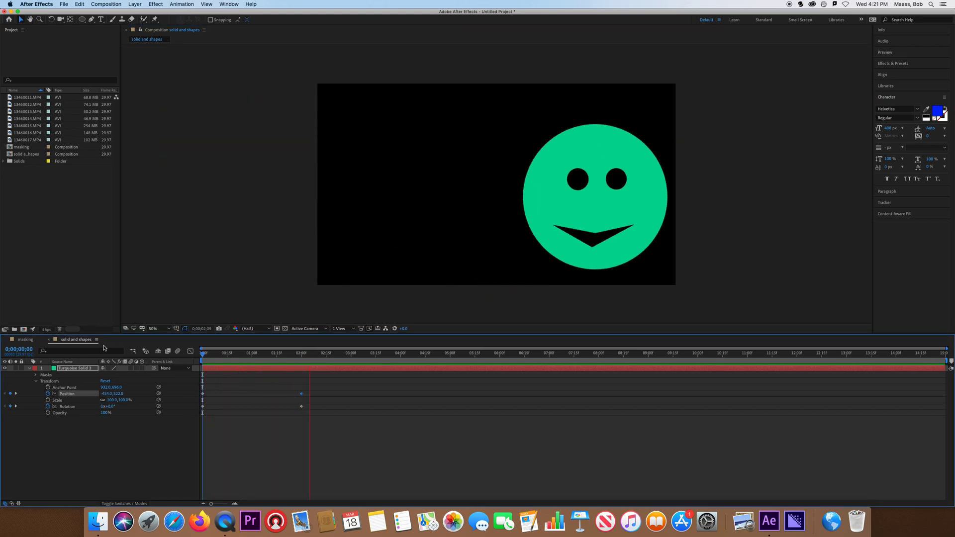
pyautogui.press('space')
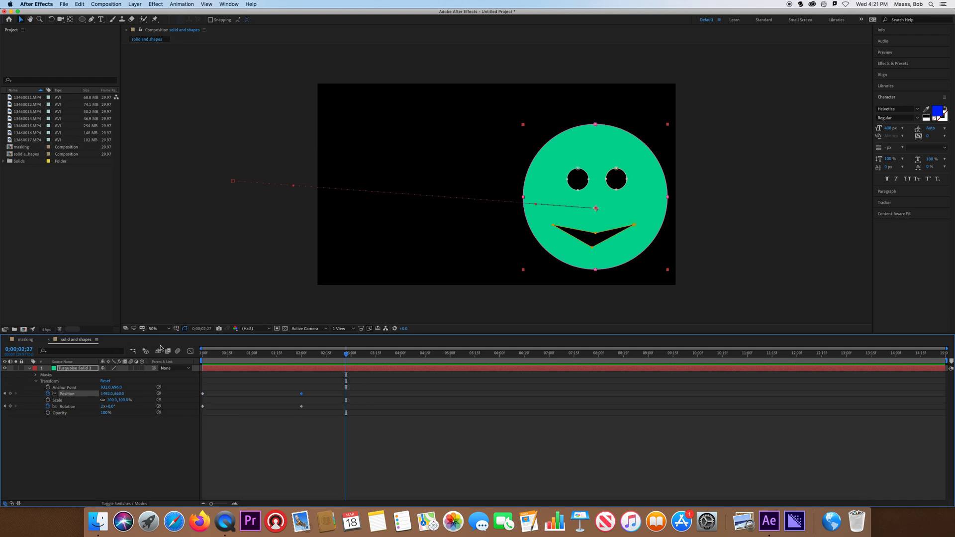
# - Collapse the solid layer's properties and create a new shape layer
pyautogui.click(28, 368)
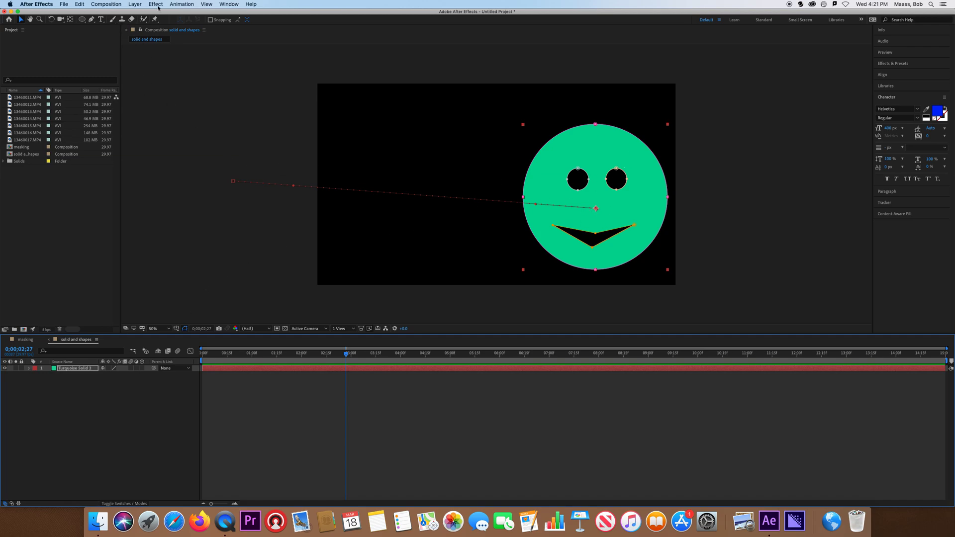
pyautogui.click(135, 4)
pyautogui.moveTo(157, 14)
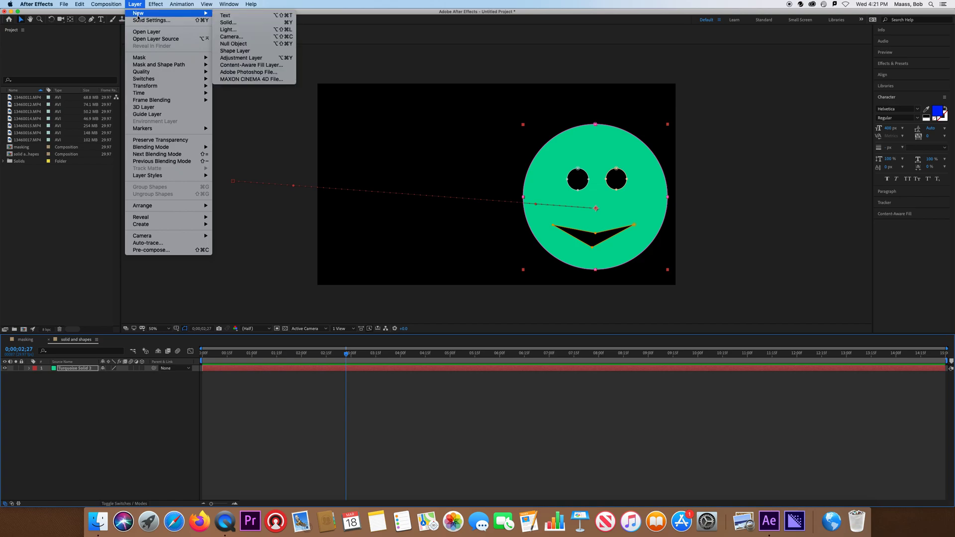
pyautogui.click(239, 52)
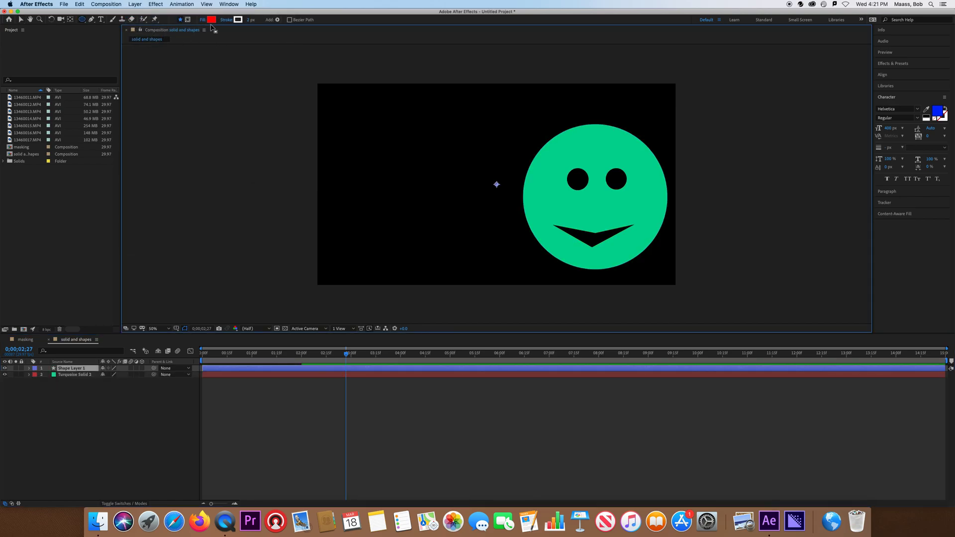
# - Draw a red star with the Star tool to the left of the face
pyautogui.moveTo(85, 22); pyautogui.dragTo(113, 52)
pyautogui.moveTo(405, 143)
pyautogui.mouseDown()
pyautogui.moveTo(463, 141)
pyautogui.moveTo(404, 147)
pyautogui.moveTo(389, 169)
pyautogui.moveTo(397, 174)
pyautogui.mouseUp()
pyautogui.press('v')
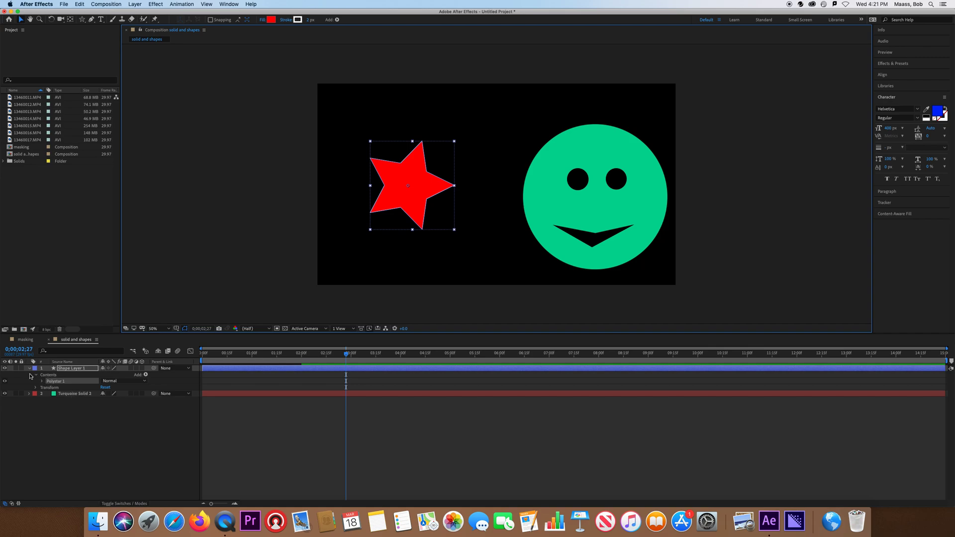
# - In the polystar's transform properties, rotate the star and set its skew to -20
pyautogui.click(42, 382)
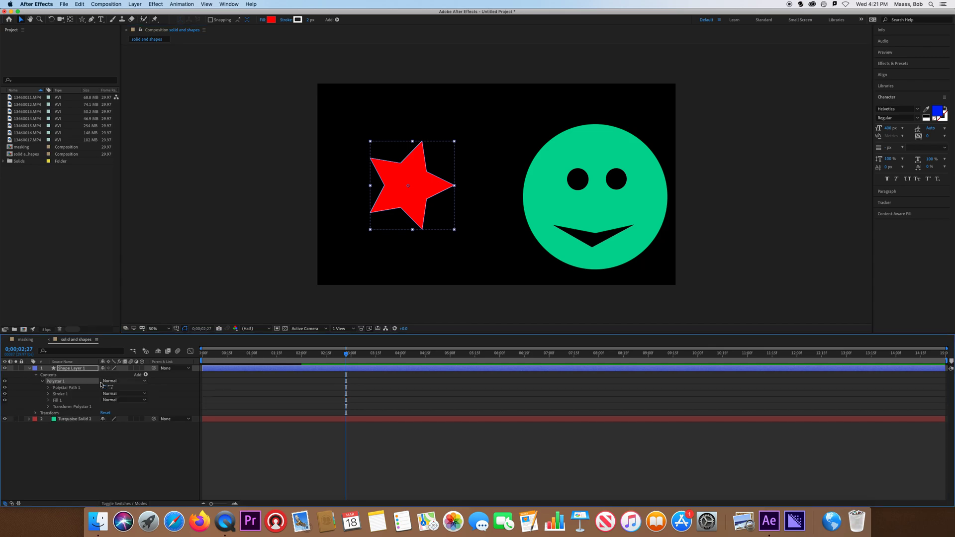
pyautogui.click(49, 407)
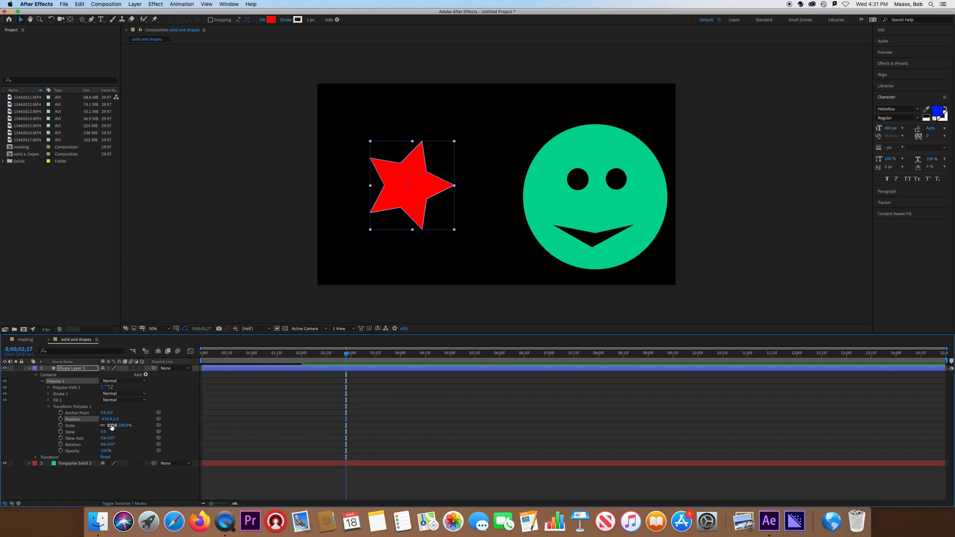
pyautogui.moveTo(109, 440); pyautogui.dragTo(128, 445)
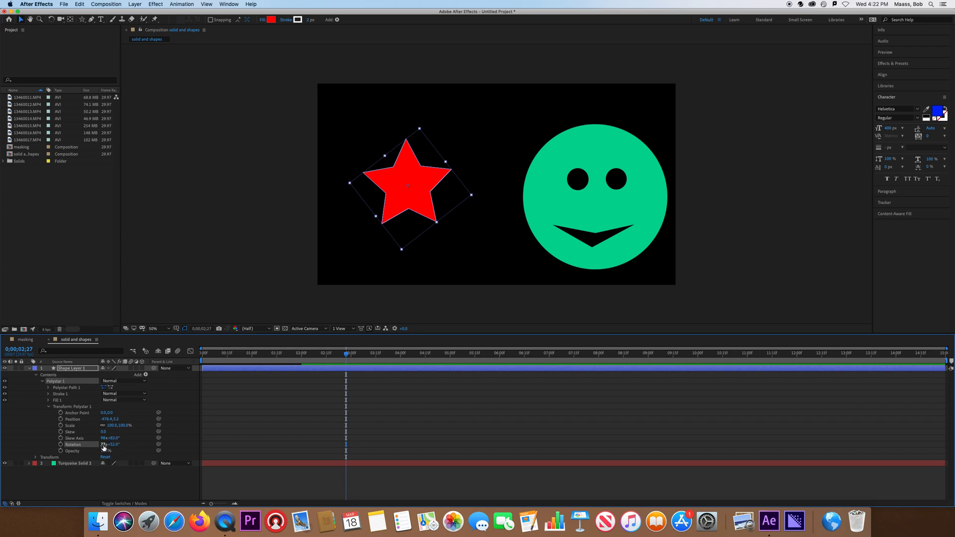
pyautogui.moveTo(103, 432)
pyautogui.mouseDown()
pyautogui.moveTo(82, 433)
pyautogui.moveTo(97, 434)
pyautogui.moveTo(110, 413)
pyautogui.moveTo(130, 426)
pyautogui.moveTo(111, 438)
pyautogui.mouseUp()
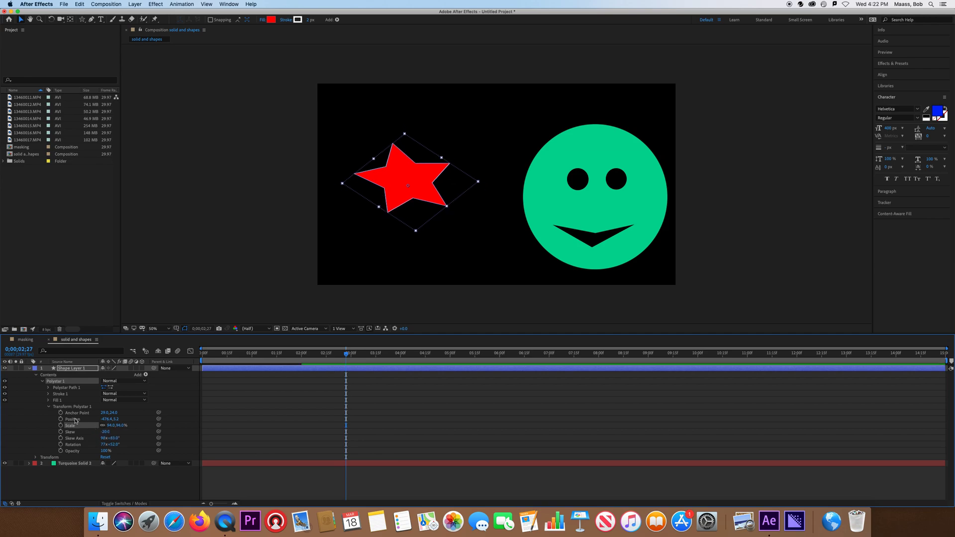
# - Set the star's stroke width to 23
pyautogui.click(48, 394)
pyautogui.moveTo(104, 419)
pyautogui.mouseDown()
pyautogui.moveTo(130, 419)
pyautogui.moveTo(122, 419)
pyautogui.mouseUp()
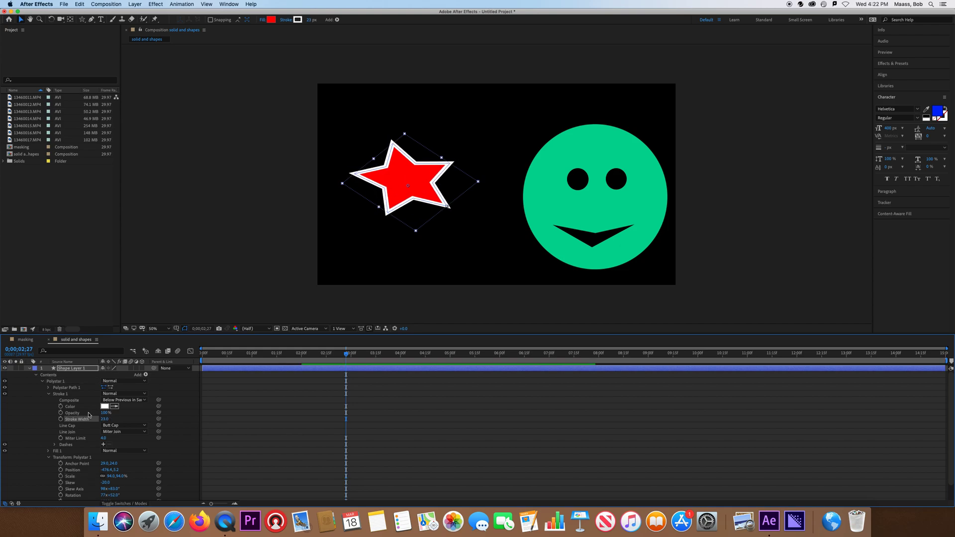
pyautogui.click(49, 394)
# - Set the star's points to 20 and lengthen its spikes with a larger radius
pyautogui.click(48, 388)
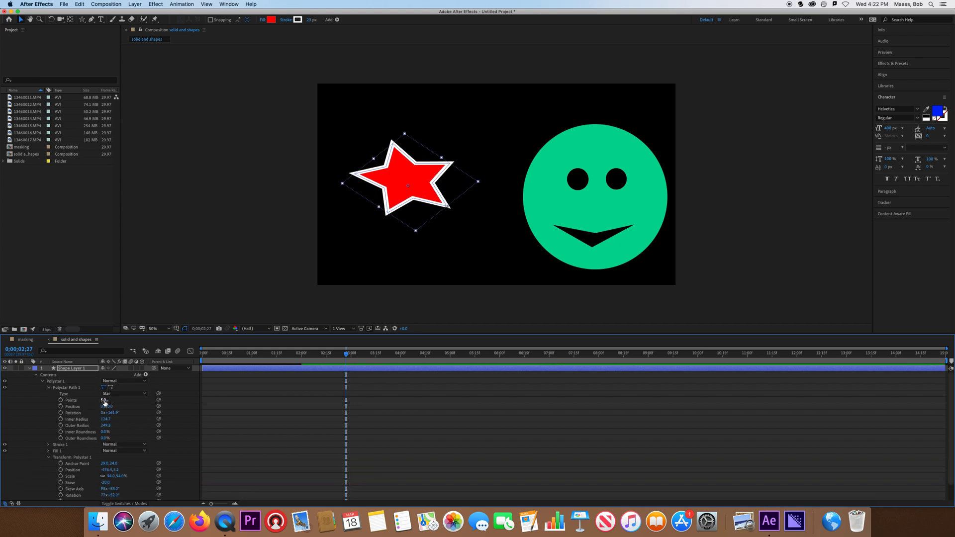
pyautogui.moveTo(103, 403)
pyautogui.mouseDown()
pyautogui.moveTo(117, 401)
pyautogui.moveTo(92, 401)
pyautogui.moveTo(101, 402)
pyautogui.mouseUp()
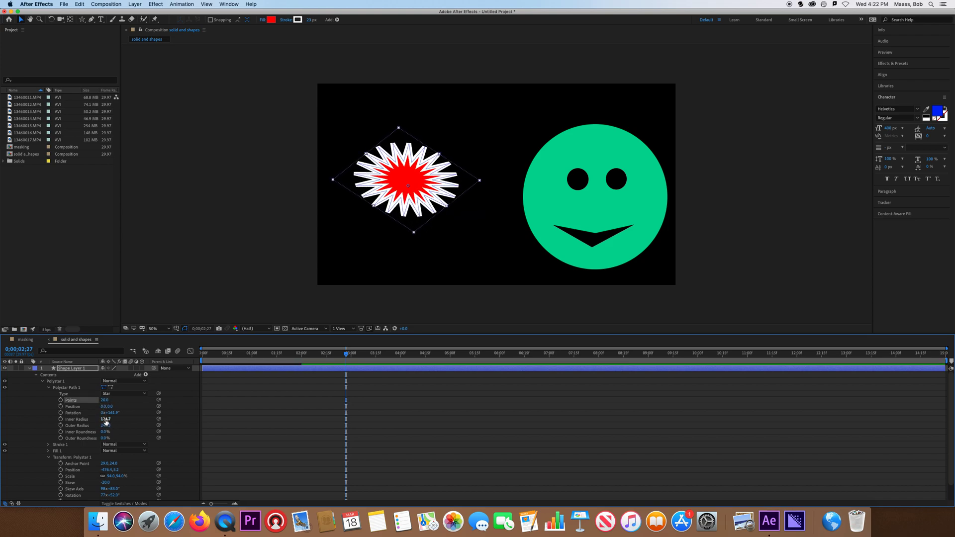
pyautogui.moveTo(106, 420); pyautogui.dragTo(178, 426)
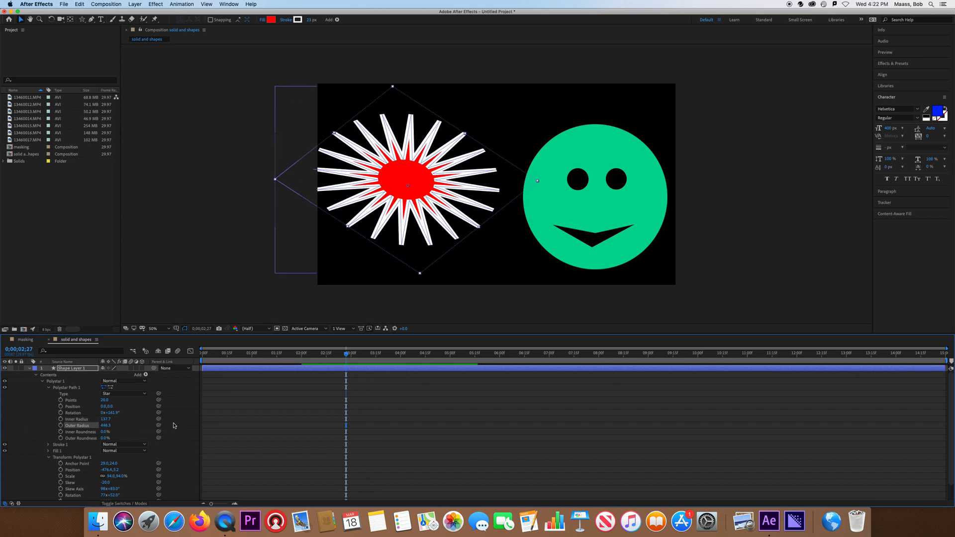
# - Reduce the star's stroke width to 8
pyautogui.click(43, 383)
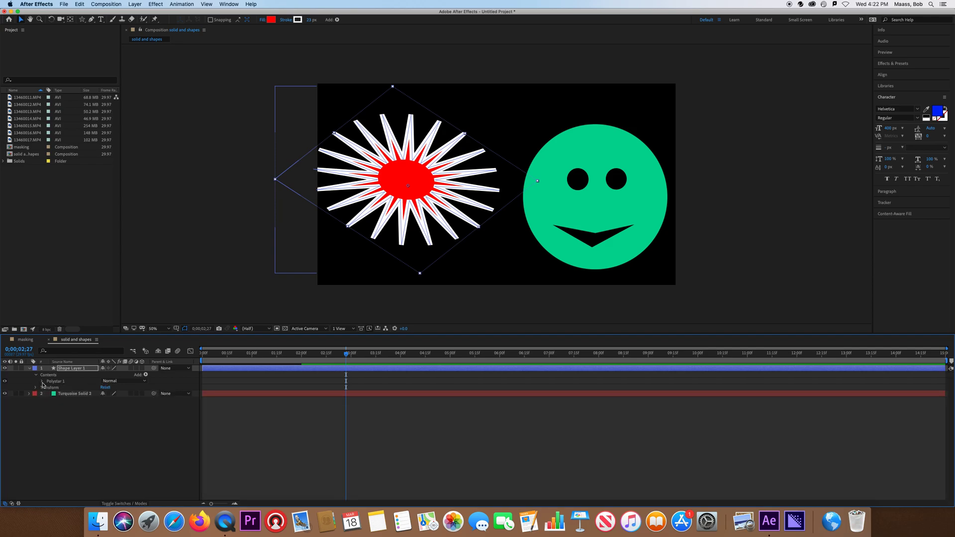
pyautogui.click(42, 382)
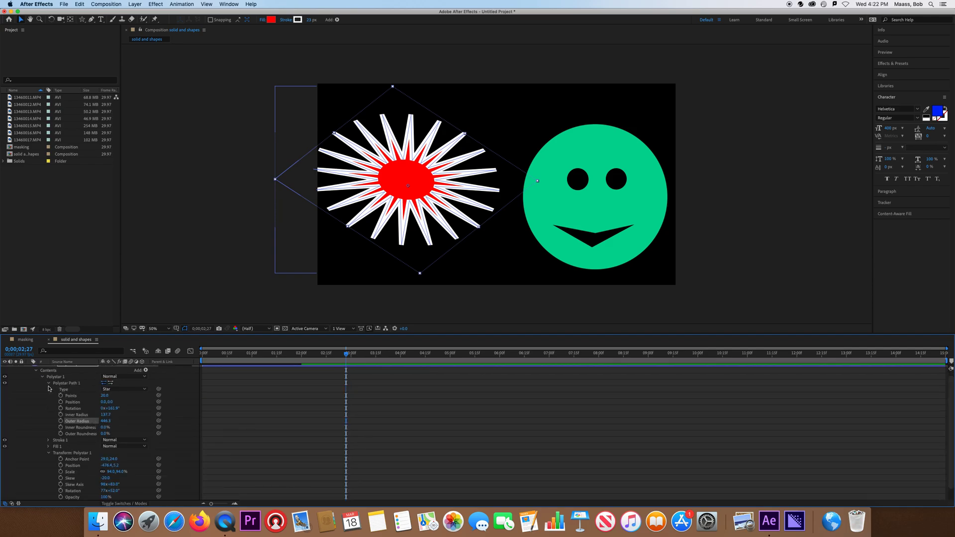
pyautogui.click(48, 385)
pyautogui.click(49, 395)
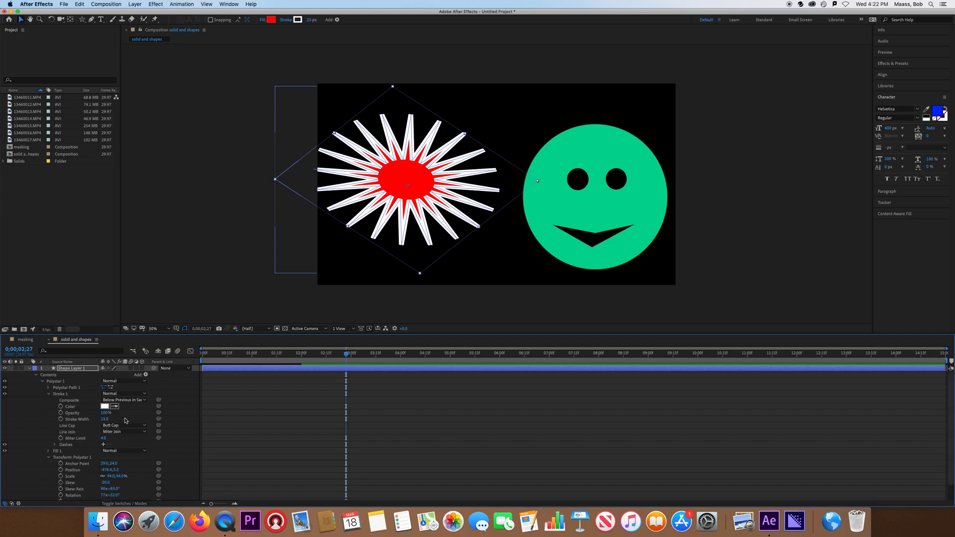
pyautogui.moveTo(104, 419); pyautogui.dragTo(95, 420)
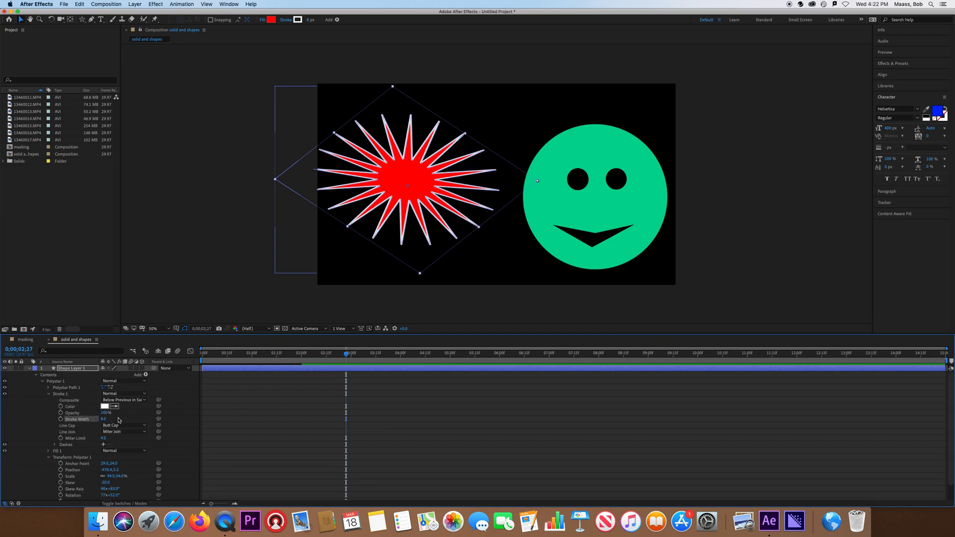
# - Set the star's points to 3 and add a Points keyframe
pyautogui.click(48, 388)
pyautogui.moveTo(103, 400)
pyautogui.mouseDown()
pyautogui.moveTo(112, 401)
pyautogui.moveTo(87, 400)
pyautogui.mouseUp()
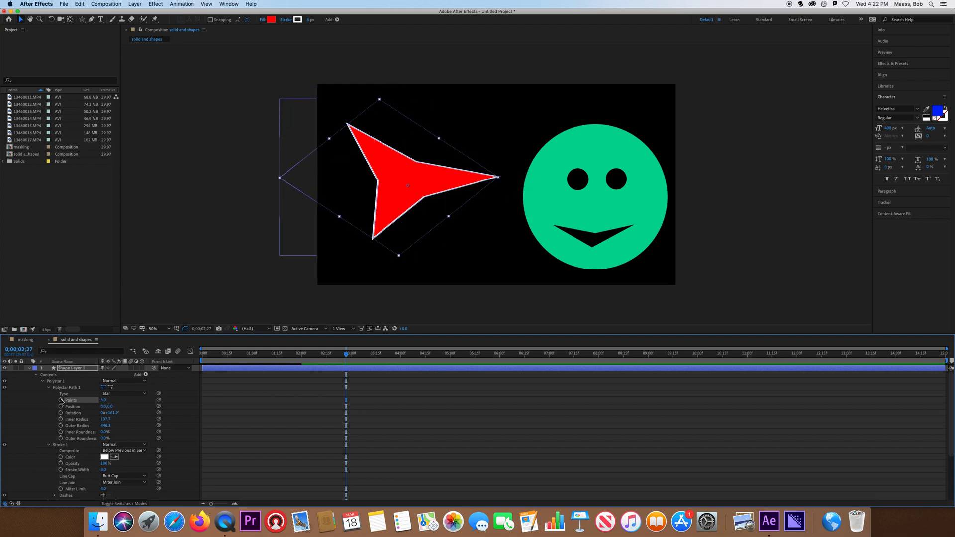
pyautogui.click(61, 400)
# - Add later Points keyframes, ending with 50 points at 7 seconds 4 frames
pyautogui.moveTo(347, 356); pyautogui.dragTo(453, 356)
pyautogui.moveTo(104, 400); pyautogui.dragTo(556, 357)
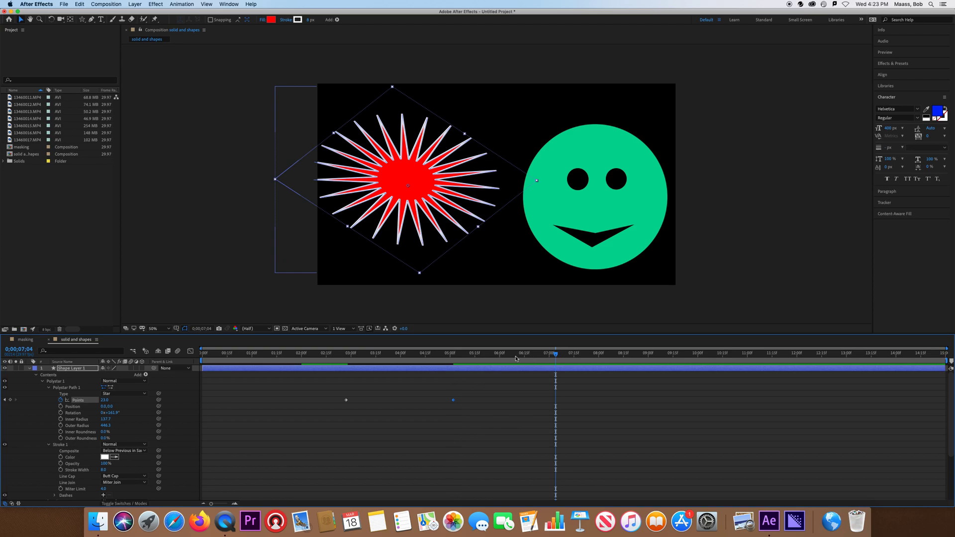
pyautogui.moveTo(104, 400); pyautogui.dragTo(120, 401)
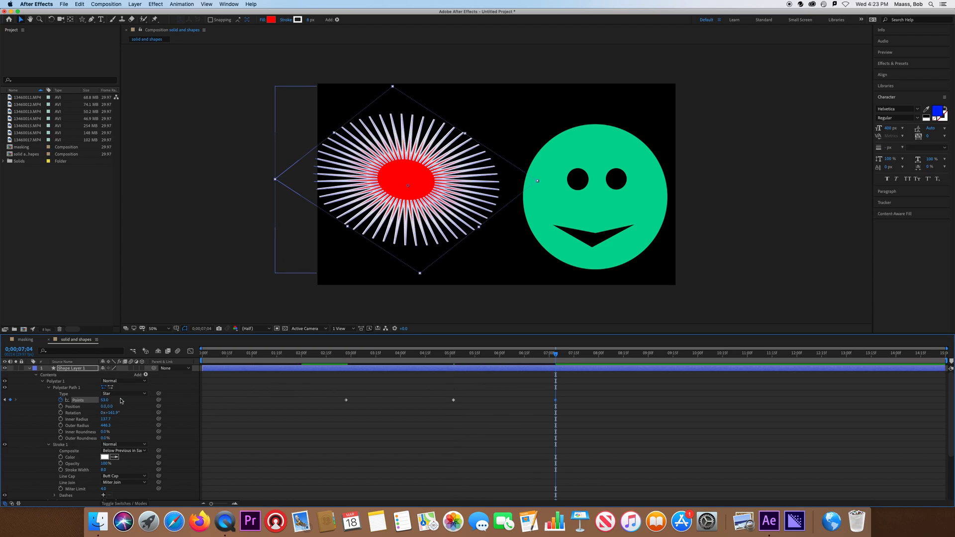
# - Preview the star's points animation from about 2 seconds
pyautogui.moveTo(546, 356); pyautogui.dragTo(322, 354)
pyautogui.press('space')
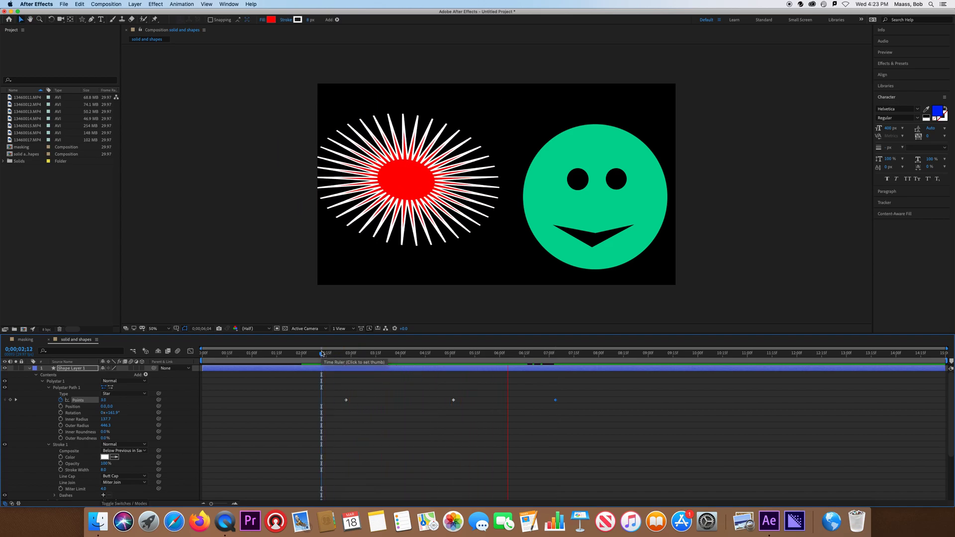
pyautogui.press('space')
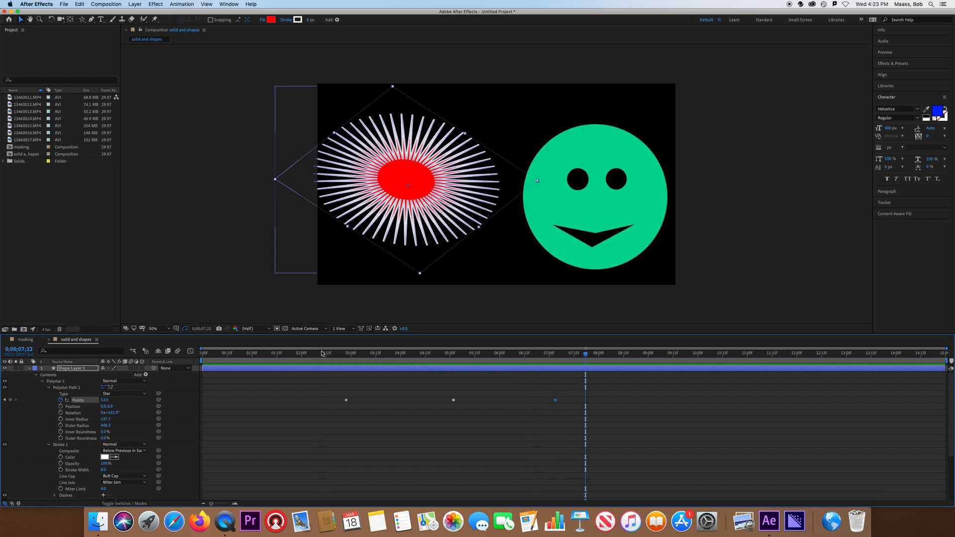